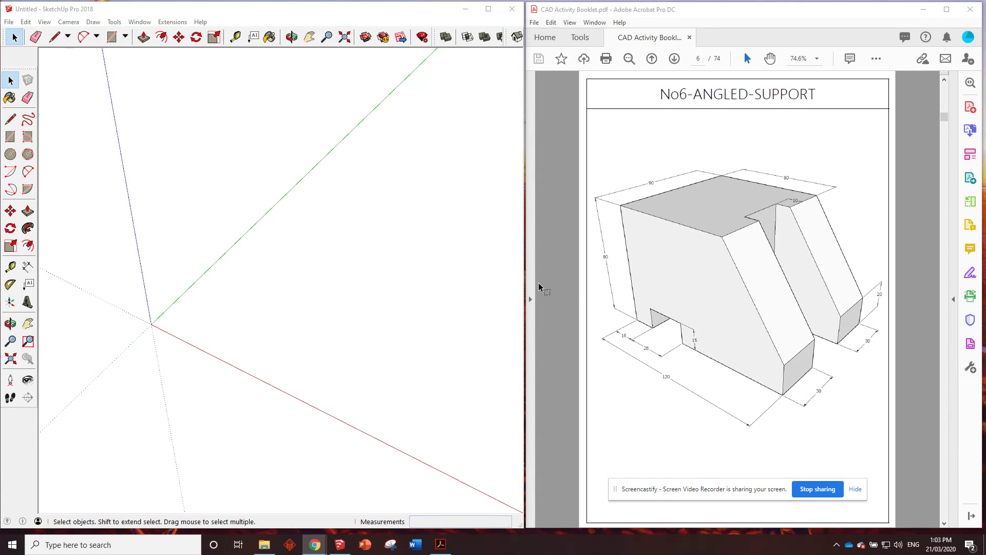
# Step: Draw a 120 by 90 rectangle with its first corner at the origin
pyautogui.click(112, 36)
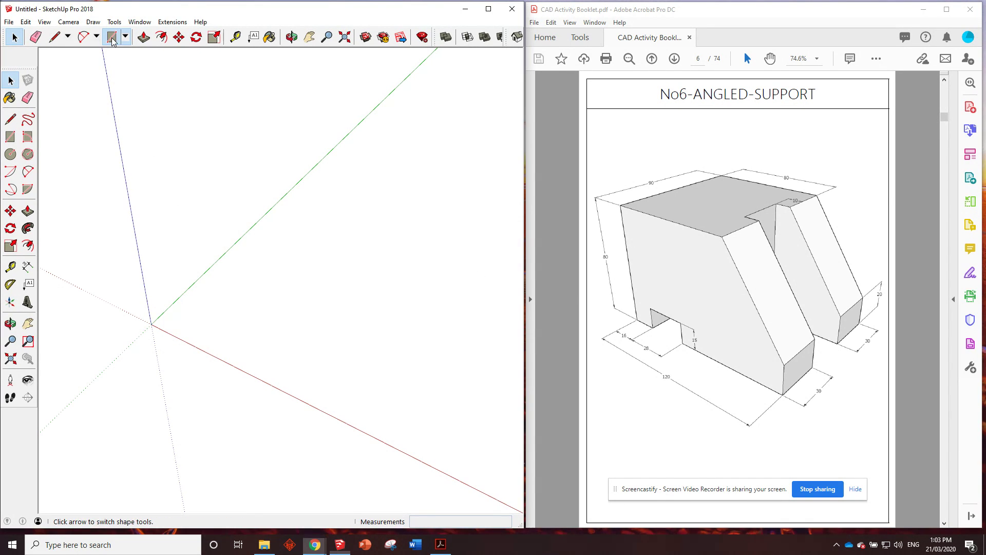
pyautogui.click(151, 324)
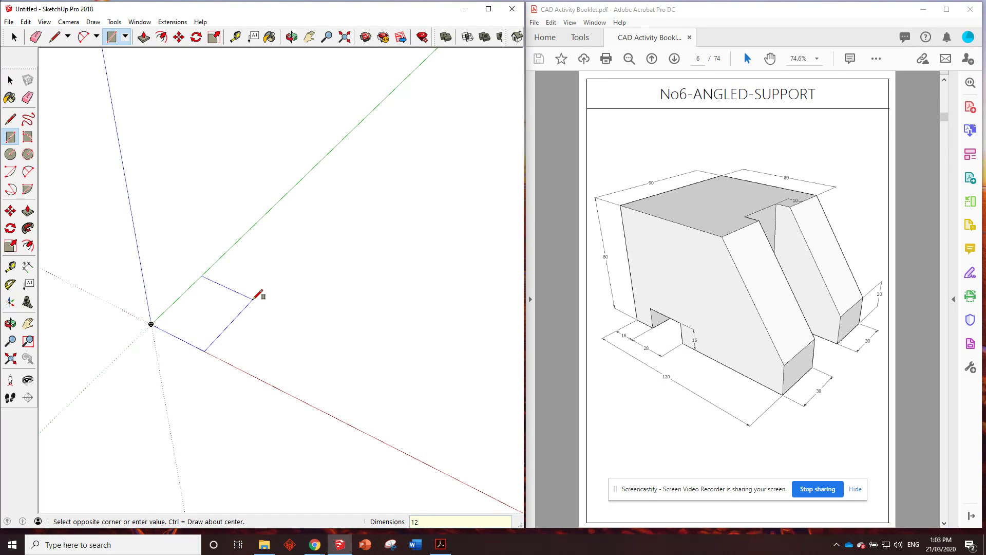
pyautogui.press('Return')
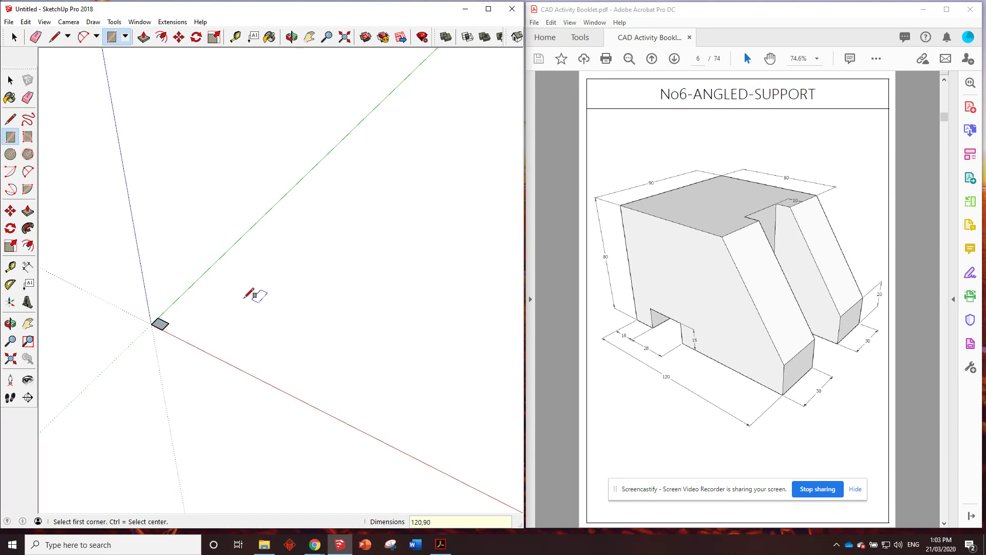
pyautogui.scroll(4, 155, 316)
pyautogui.scroll(1, 142, 307)
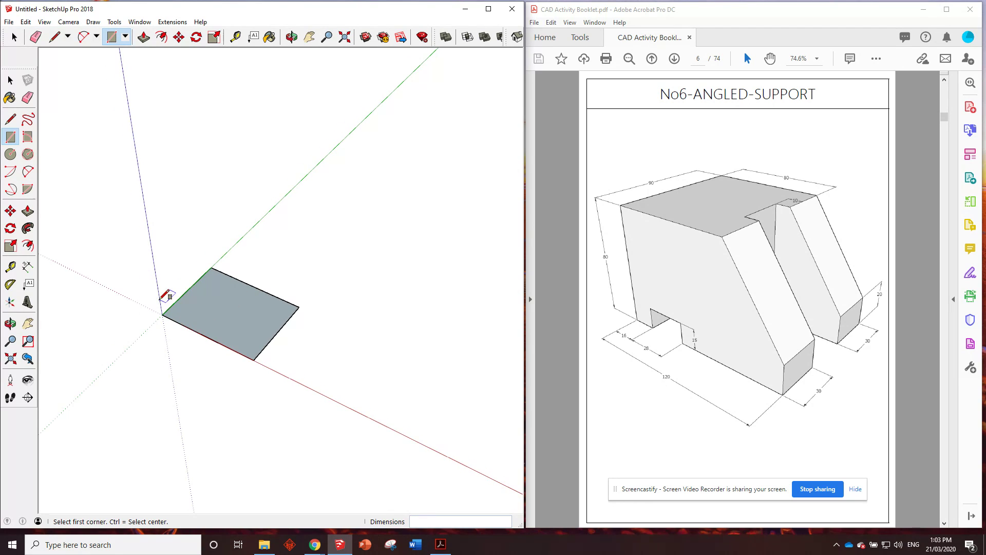
pyautogui.scroll(1, 156, 114)
# Step: Push/Pull the rectangle face up 80 into a solid box
pyautogui.click(144, 37)
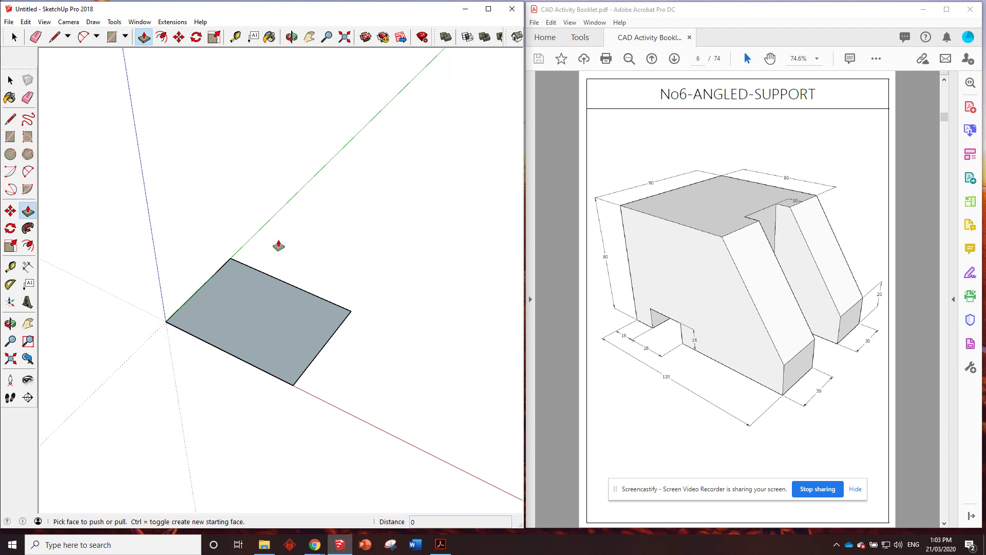
pyautogui.click(267, 330)
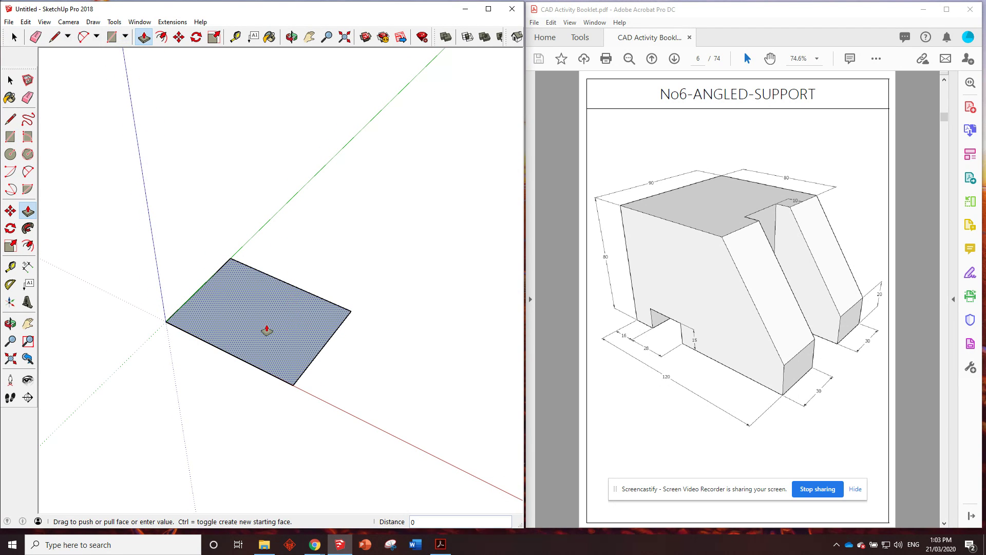
pyautogui.click(259, 284)
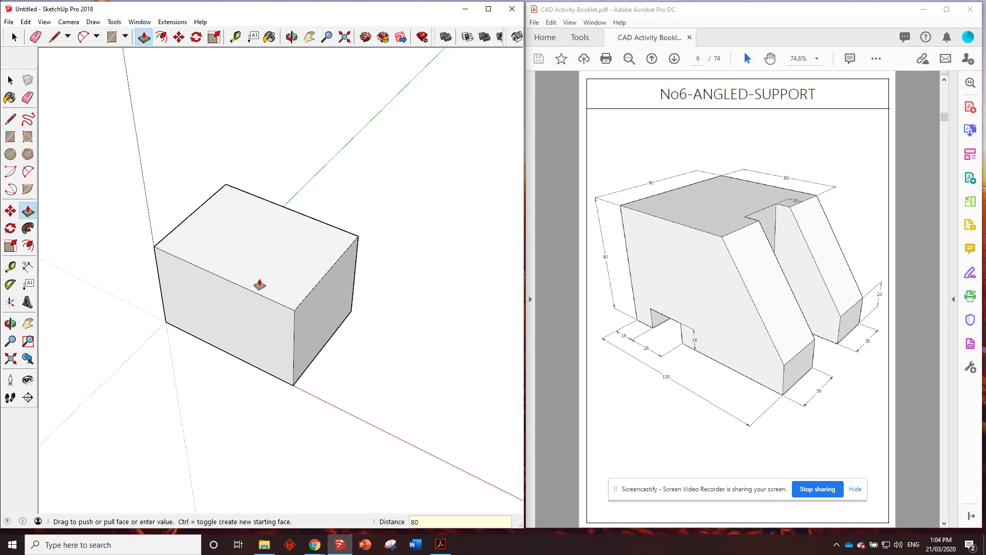
pyautogui.moveTo(260, 282); pyautogui.dragTo(221, 213, button='middle')
pyautogui.scroll(2, 255, 268)
pyautogui.moveTo(254, 269)
pyautogui.mouseDown(button='middle')
pyautogui.moveTo(211, 308)
pyautogui.moveTo(231, 194)
pyautogui.moveTo(227, 429)
pyautogui.moveTo(227, 269)
pyautogui.mouseUp(button='middle')
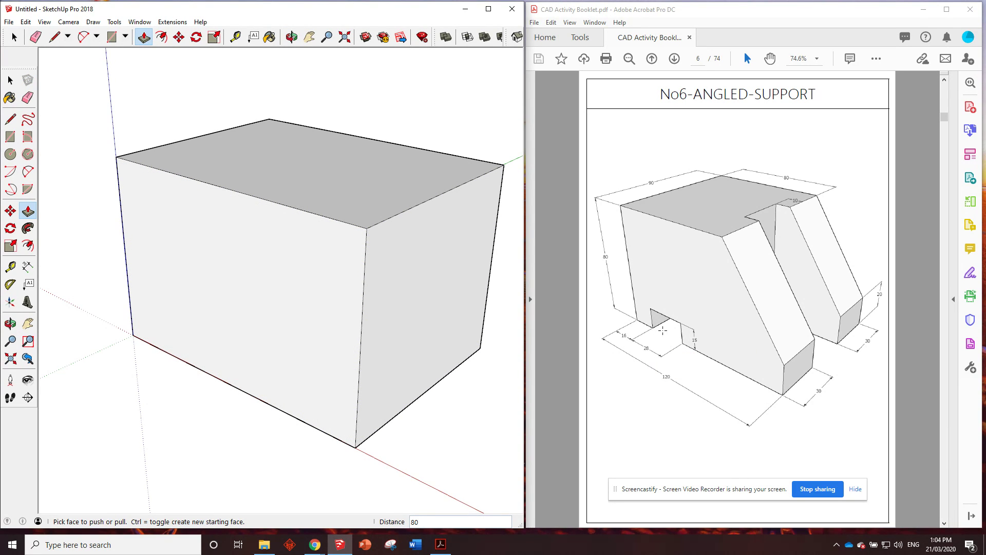
# Step: Mark a guide point 16 along the box's bottom edge from the corner
pyautogui.click(236, 38)
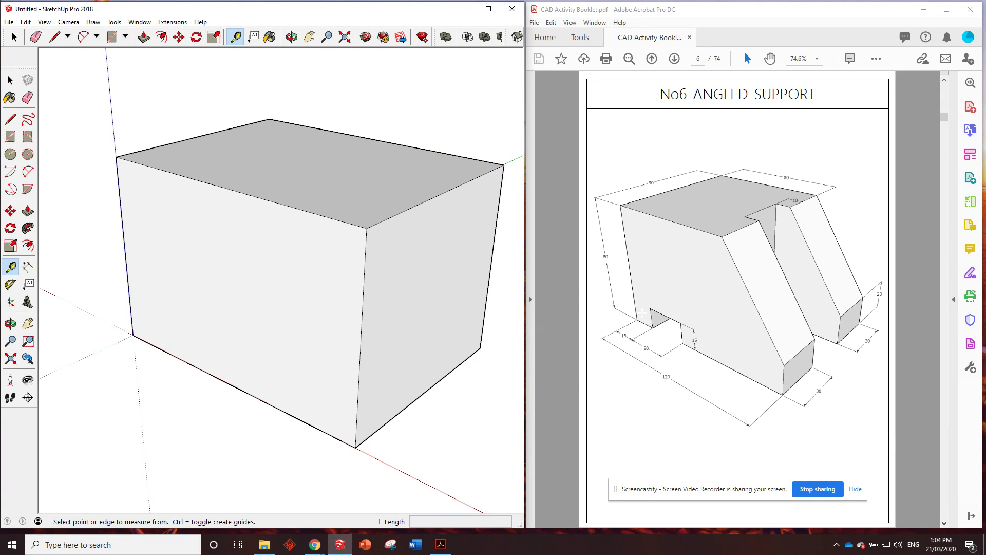
pyautogui.click(134, 334)
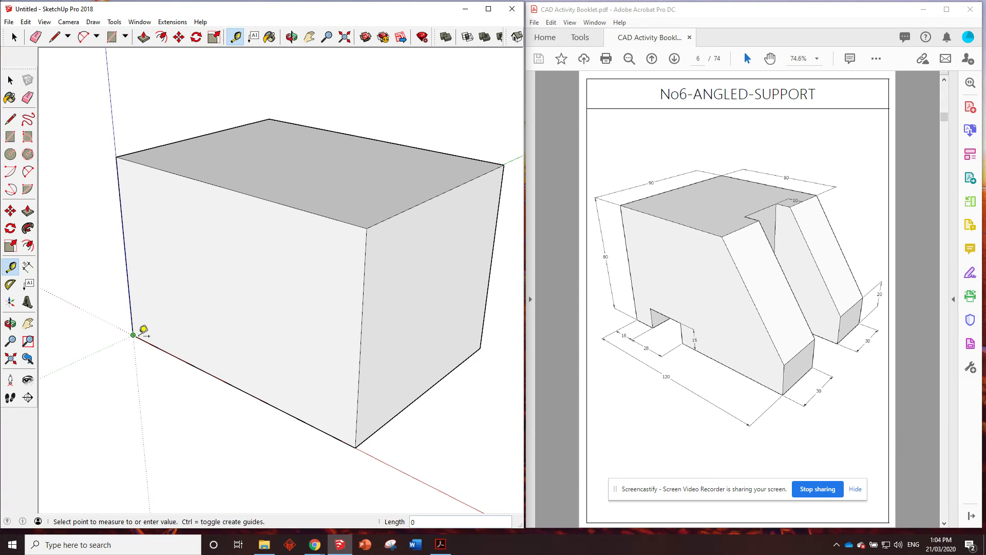
pyautogui.write('16')
pyautogui.press('Return')
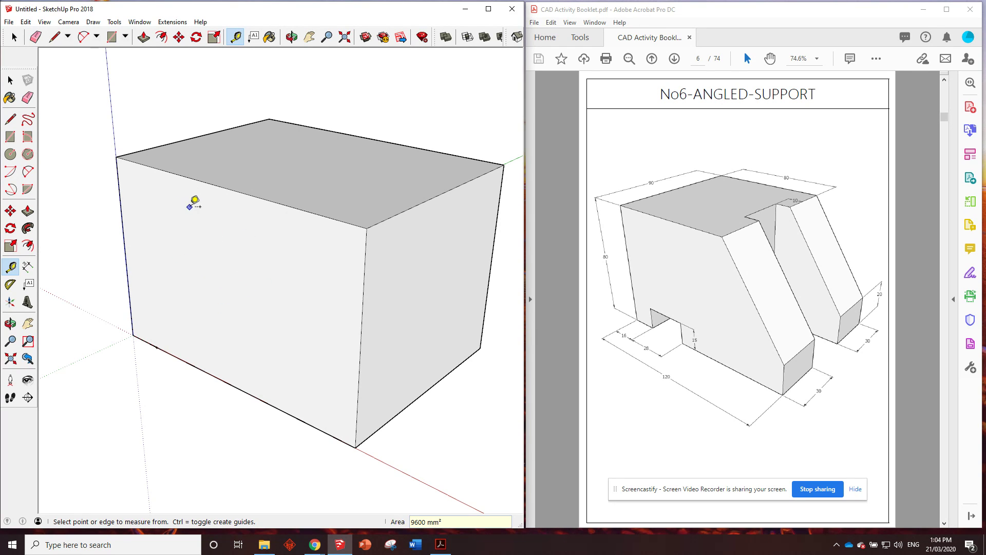
# Step: Outline a 15-high rectangular notch on the front face, starting at the guide point
pyautogui.click(53, 37)
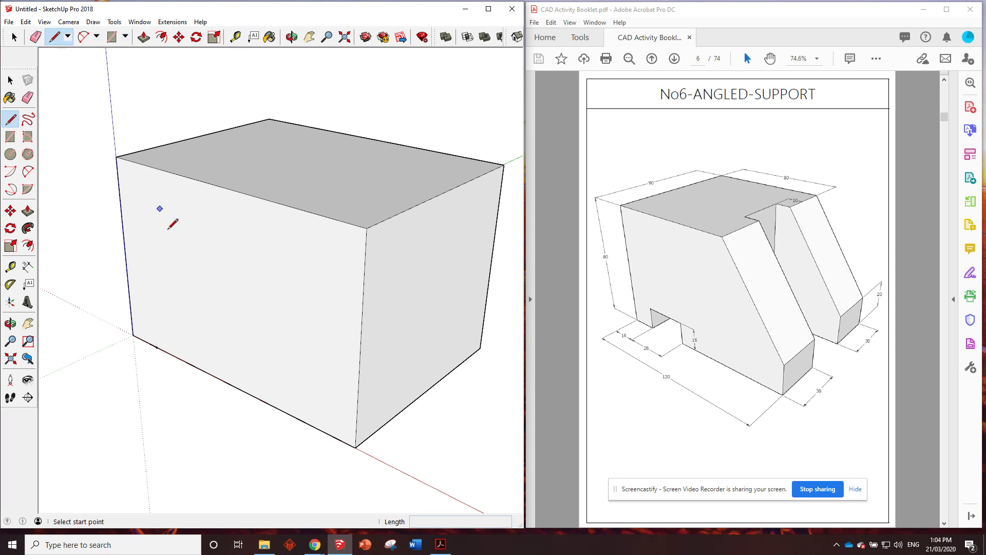
pyautogui.click(157, 347)
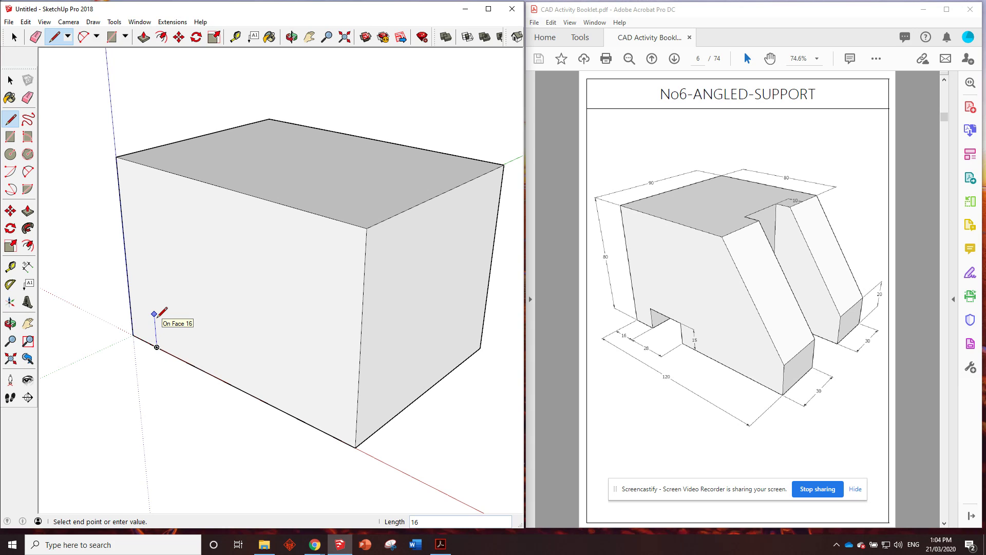
pyautogui.write('15')
pyautogui.press('Return')
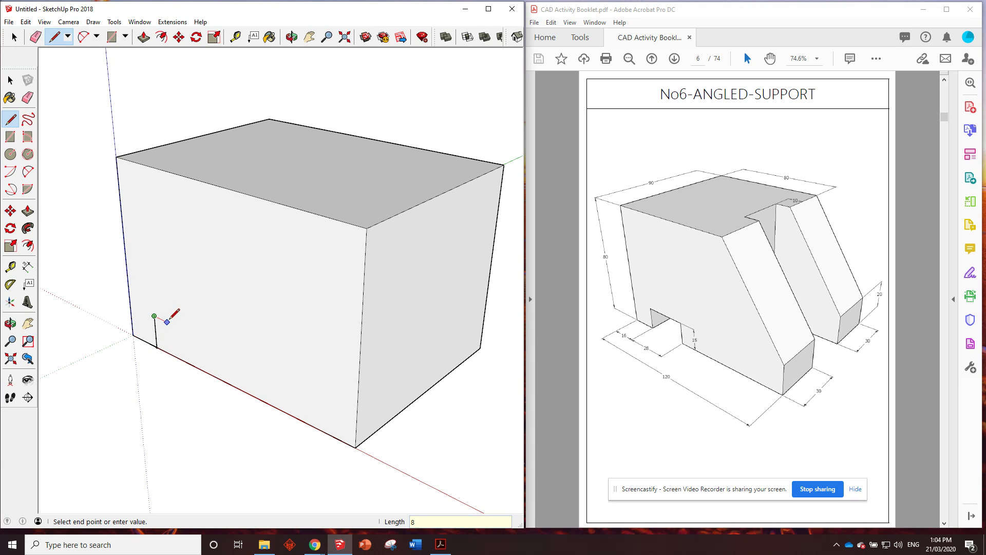
pyautogui.click(200, 338)
pyautogui.click(202, 368)
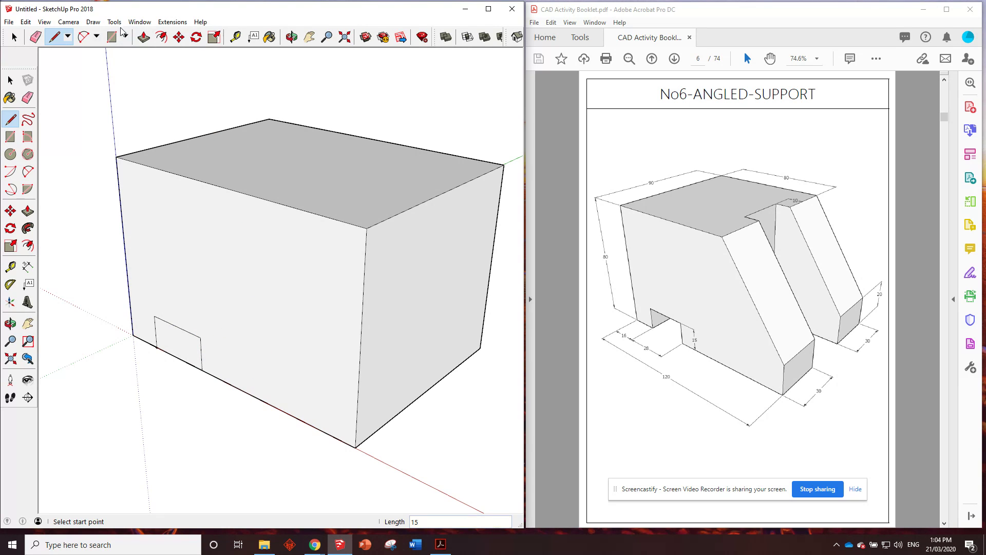
# Step: Push the notch face -90 through the full depth of the box
pyautogui.click(144, 36)
pyautogui.click(179, 347)
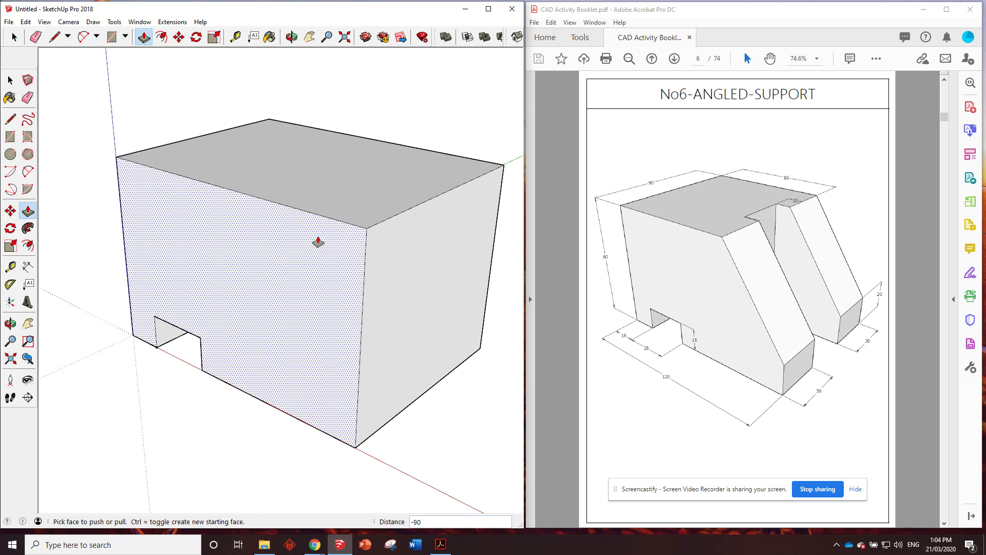
pyautogui.moveTo(253, 335)
pyautogui.mouseDown(button='middle')
pyautogui.moveTo(441, 166)
pyautogui.moveTo(326, 262)
pyautogui.moveTo(236, 425)
pyautogui.moveTo(247, 426)
pyautogui.moveTo(252, 349)
pyautogui.moveTo(164, 329)
pyautogui.mouseUp(button='middle')
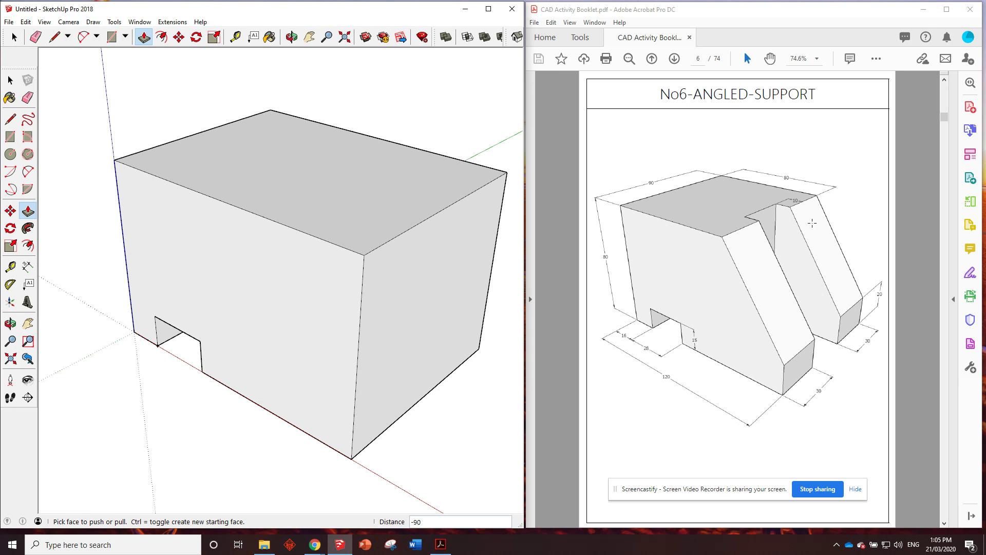
pyautogui.keyDown('shift'); pyautogui.moveTo(329, 228); pyautogui.dragTo(319, 229, button='middle'); pyautogui.keyUp('shift')
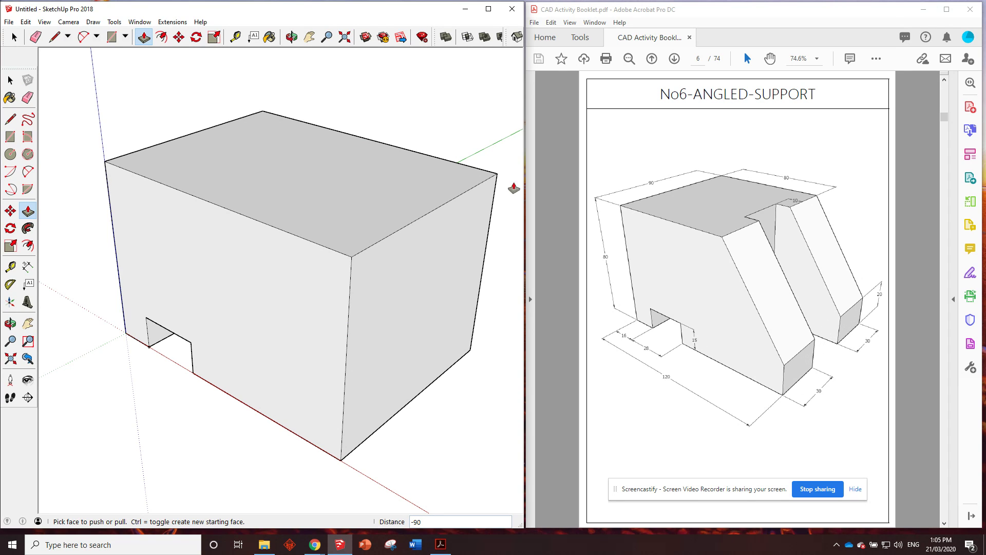
# Step: Place guide points 30 along the bottom edges of the right end face
pyautogui.press('t')
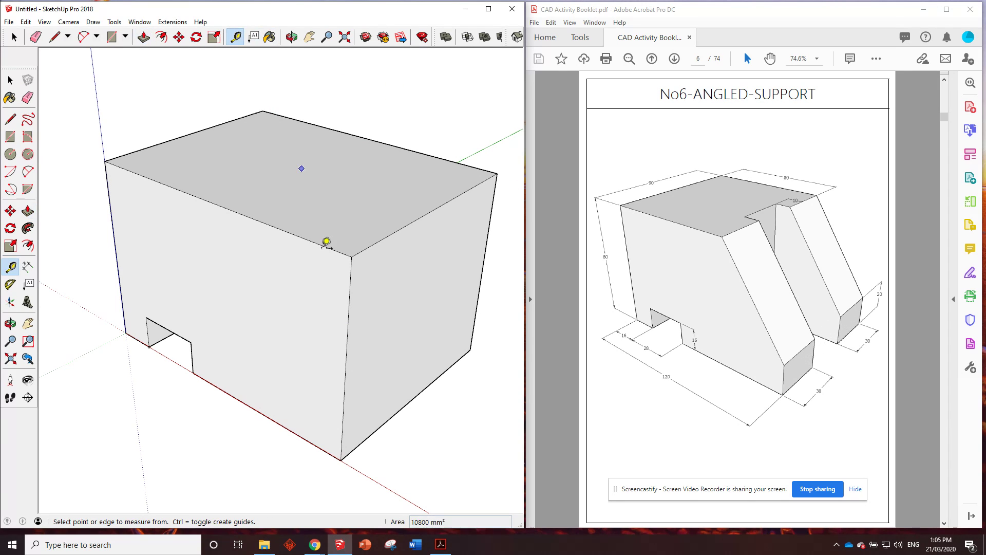
pyautogui.click(341, 459)
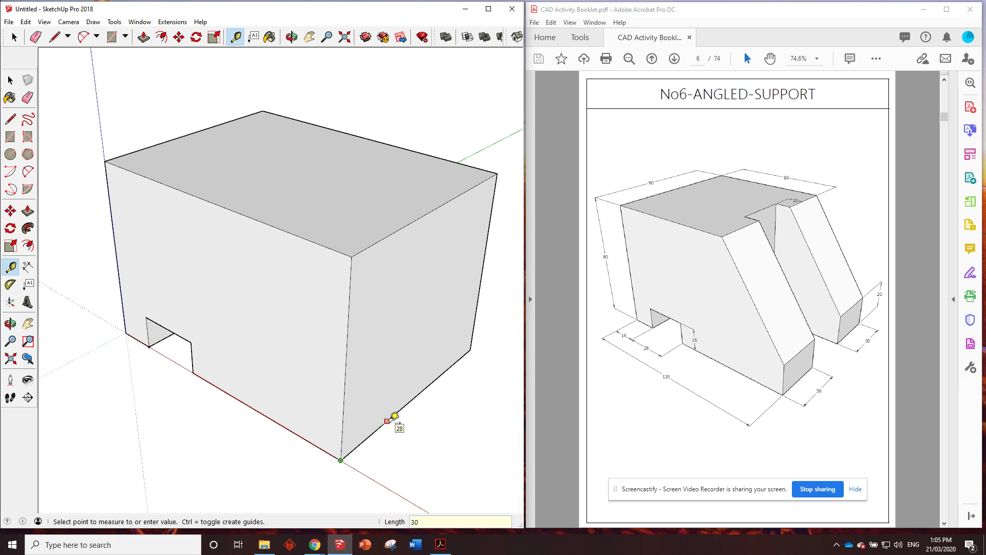
pyautogui.press('Return')
pyautogui.moveTo(282, 358); pyautogui.dragTo(333, 310, button='middle')
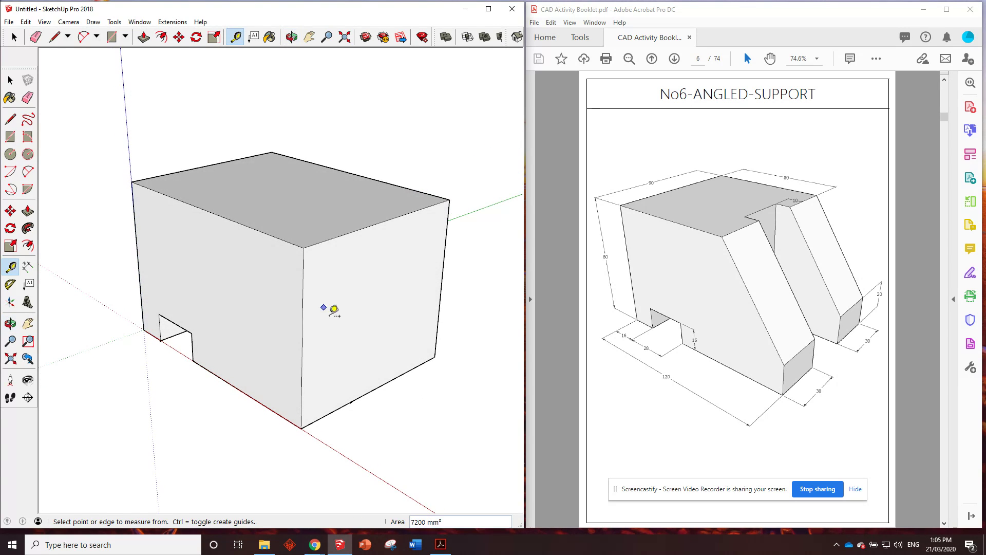
pyautogui.click(435, 357)
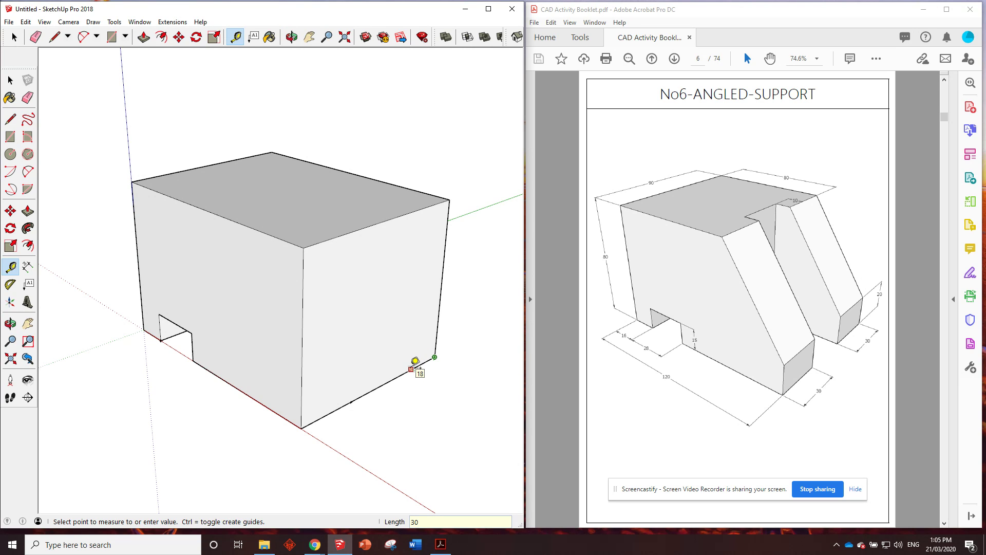
pyautogui.write('30')
pyautogui.press('Return')
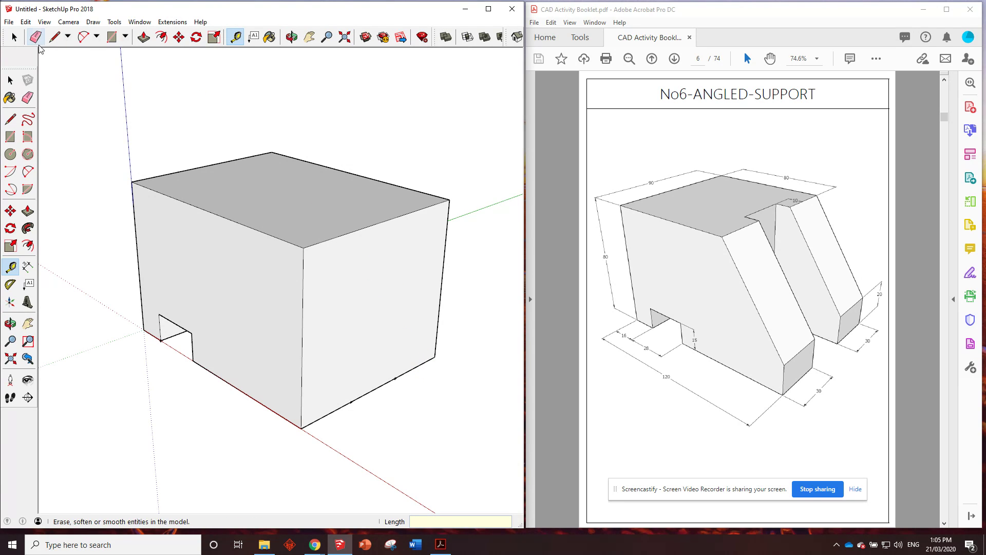
# Step: Draw two full-height 80 vertical lines across the right end face at the guide points
pyautogui.click(54, 37)
pyautogui.click(351, 402)
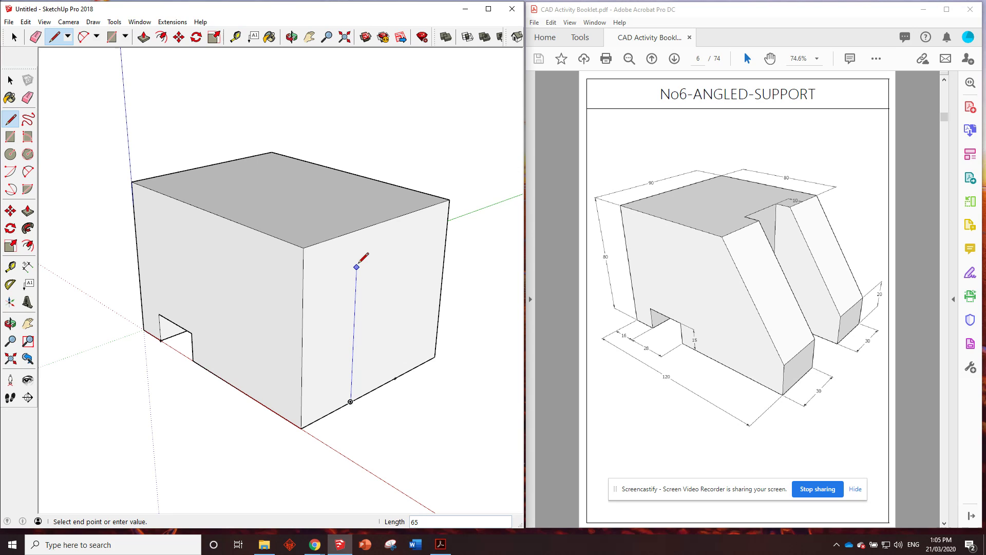
pyautogui.click(358, 231)
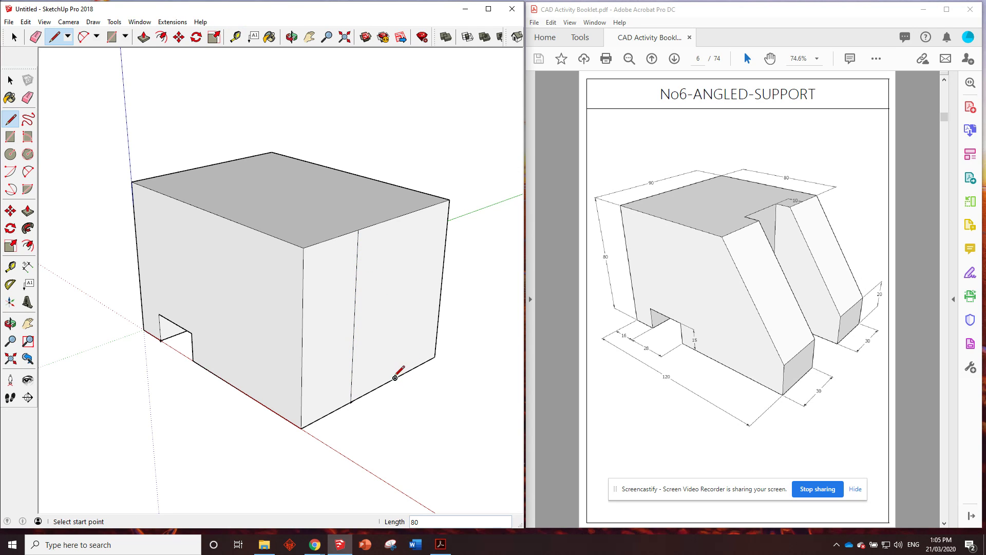
pyautogui.click(395, 379)
pyautogui.click(405, 214)
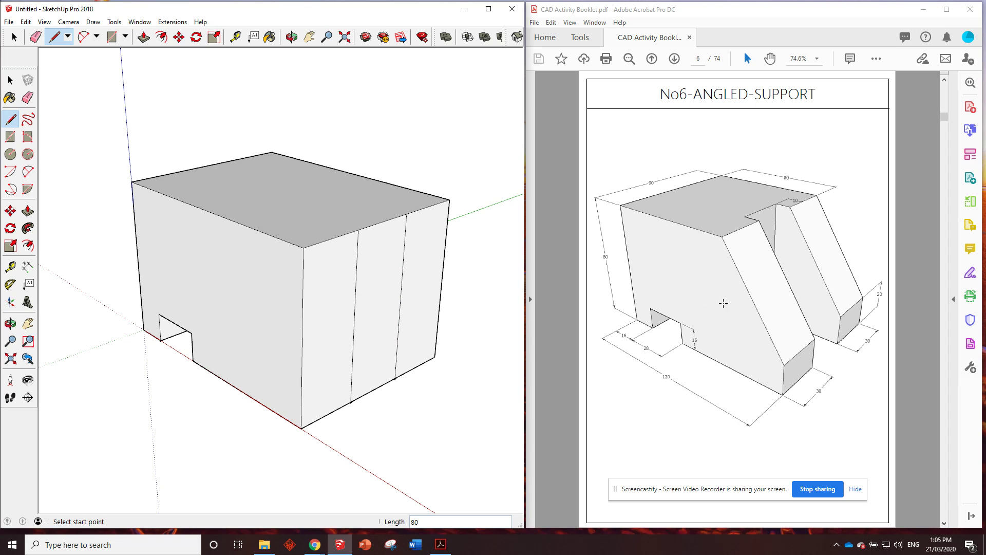
pyautogui.moveTo(515, 183); pyautogui.dragTo(467, 282, button='middle')
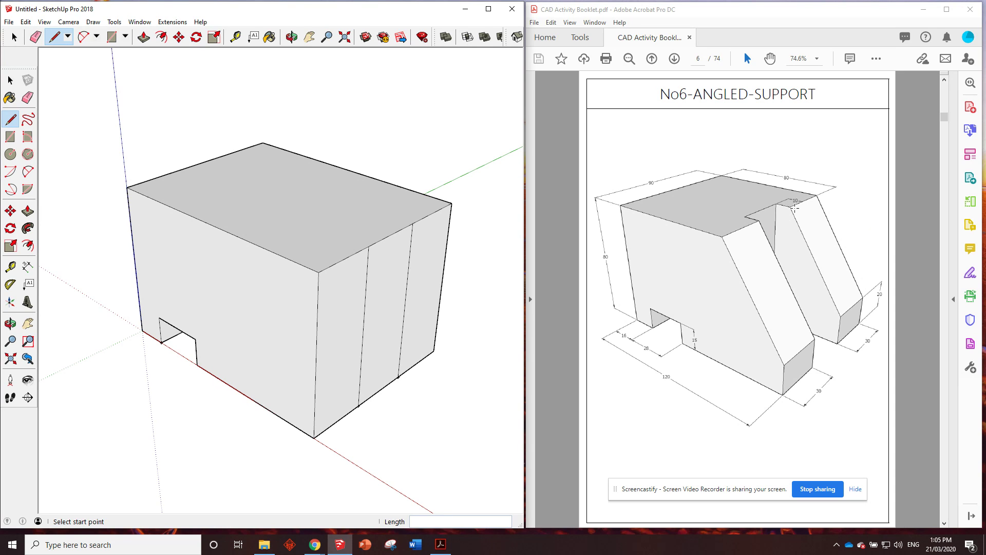
# Step: Mark a point 80 along the top back edge and run a guide line across the top face
pyautogui.click(786, 218)
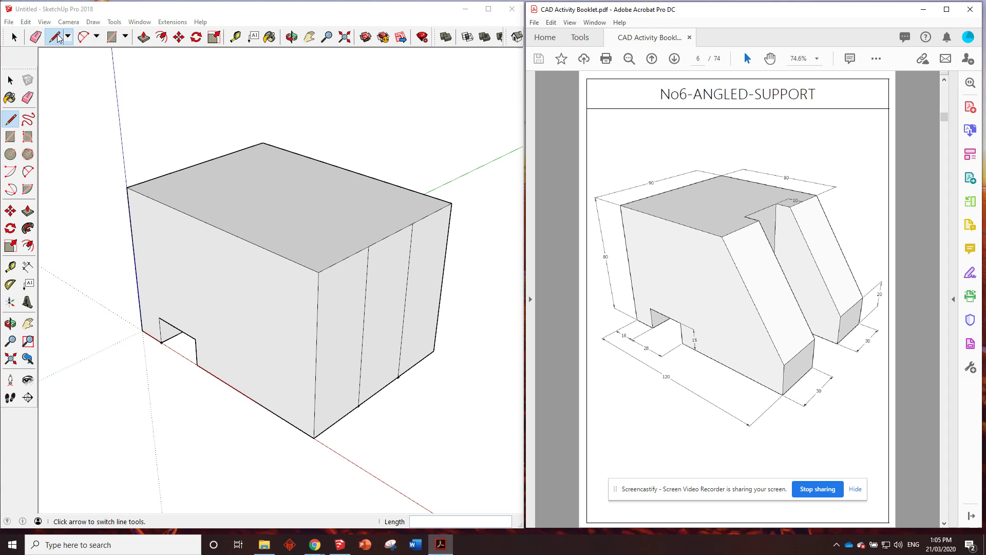
pyautogui.click(235, 37)
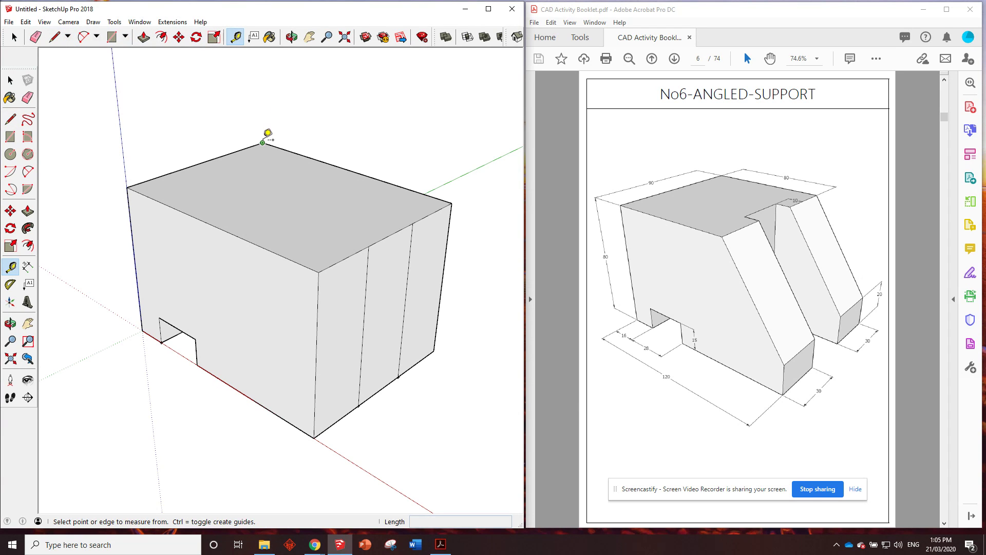
pyautogui.click(263, 143)
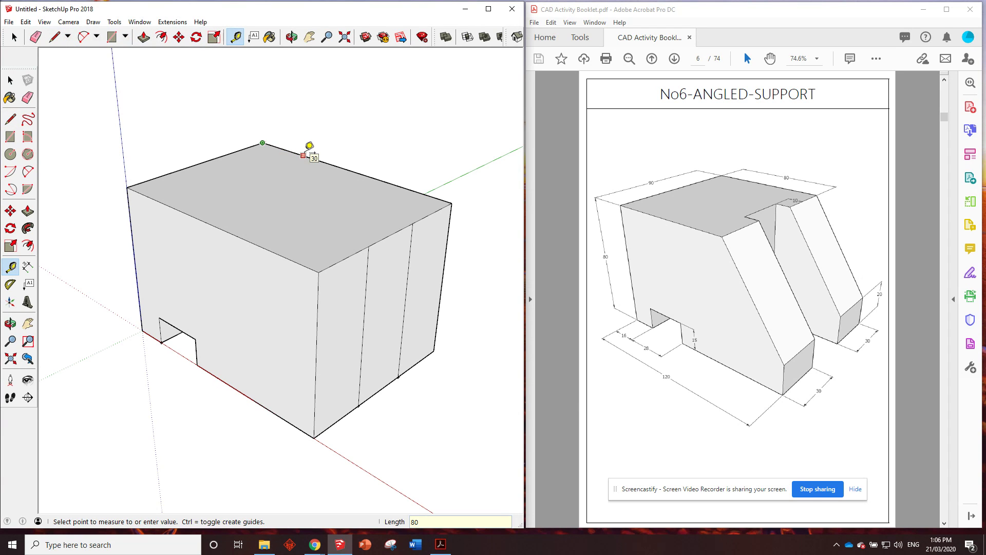
pyautogui.press('Return')
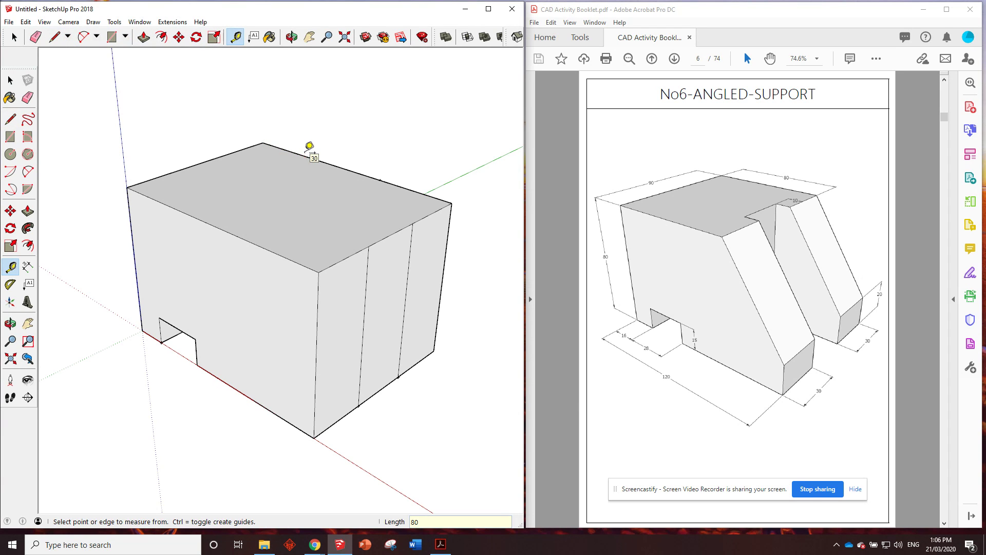
pyautogui.click(381, 180)
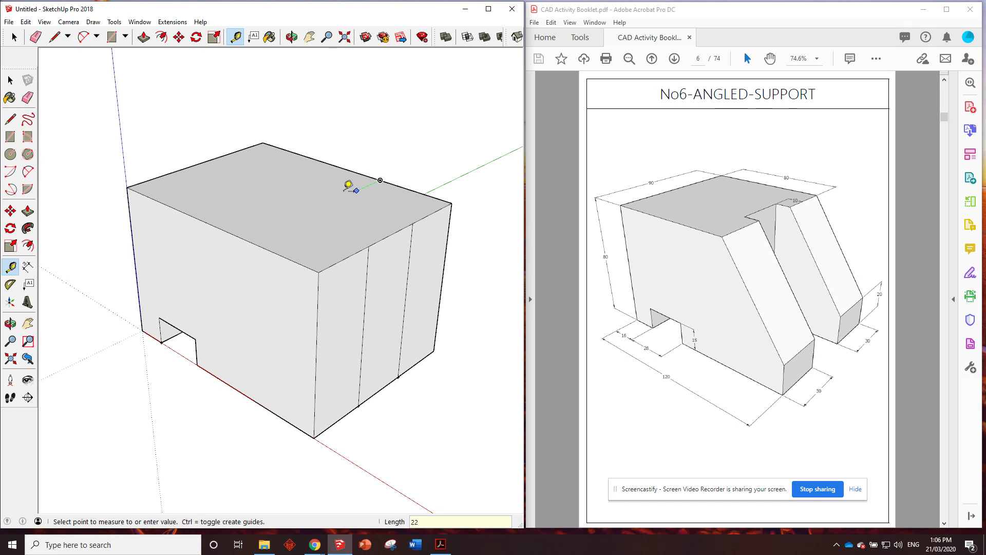
pyautogui.click(244, 239)
pyautogui.press('Return')
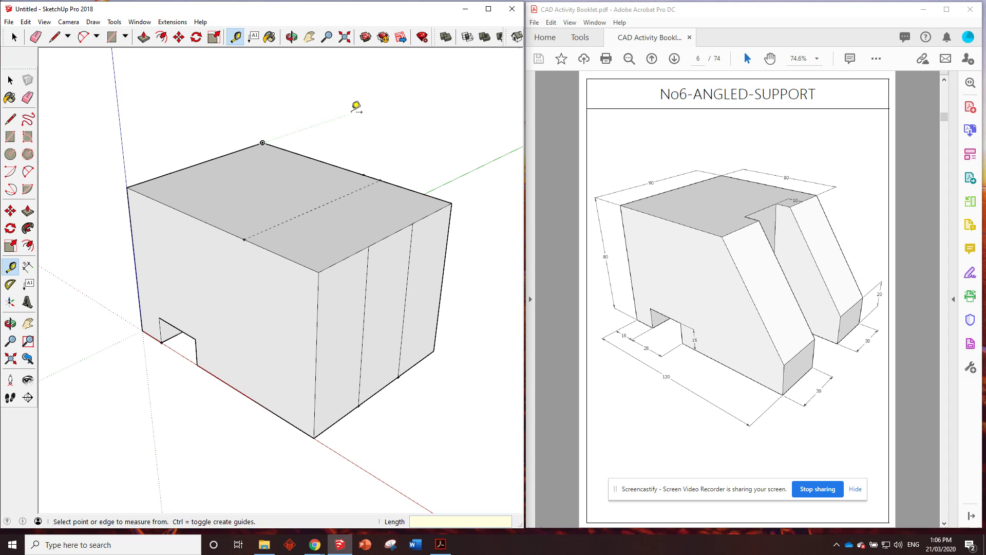
# Step: Push the marked strip on the right end 50 into the block, forming a full-height slot
pyautogui.click(147, 41)
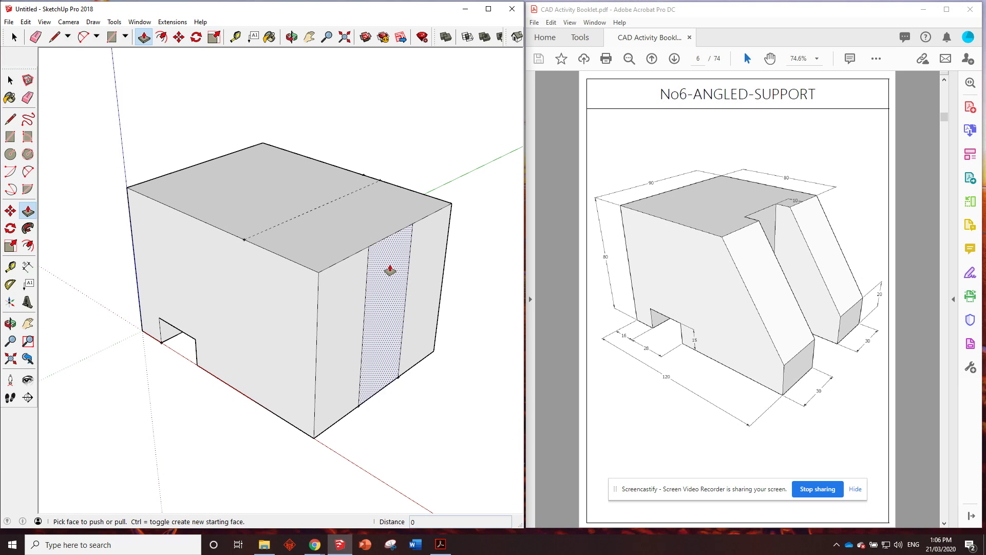
pyautogui.moveTo(390, 269); pyautogui.dragTo(363, 177)
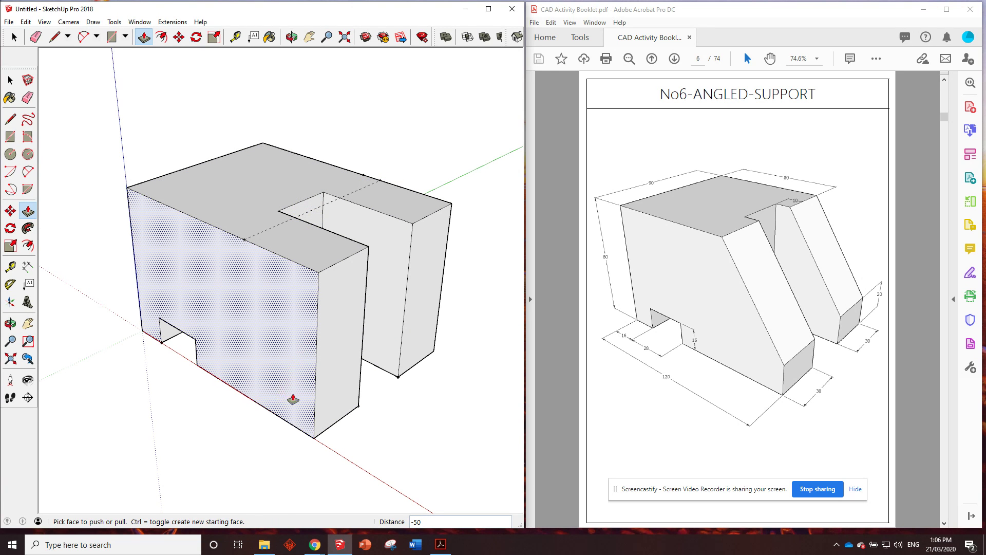
pyautogui.moveTo(288, 395)
pyautogui.mouseDown(button='middle')
pyautogui.moveTo(315, 335)
pyautogui.moveTo(172, 330)
pyautogui.moveTo(192, 396)
pyautogui.moveTo(369, 369)
pyautogui.moveTo(341, 357)
pyautogui.moveTo(306, 374)
pyautogui.mouseUp(button='middle')
pyautogui.moveTo(355, 410)
pyautogui.mouseDown(button='middle')
pyautogui.moveTo(314, 349)
pyautogui.moveTo(306, 368)
pyautogui.mouseUp(button='middle')
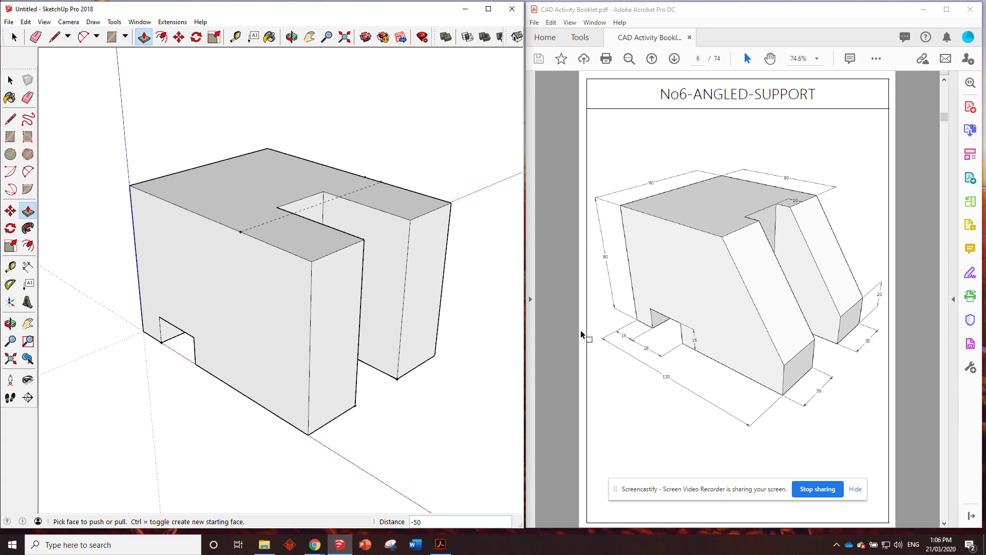
pyautogui.moveTo(288, 262); pyautogui.dragTo(375, 181, button='middle')
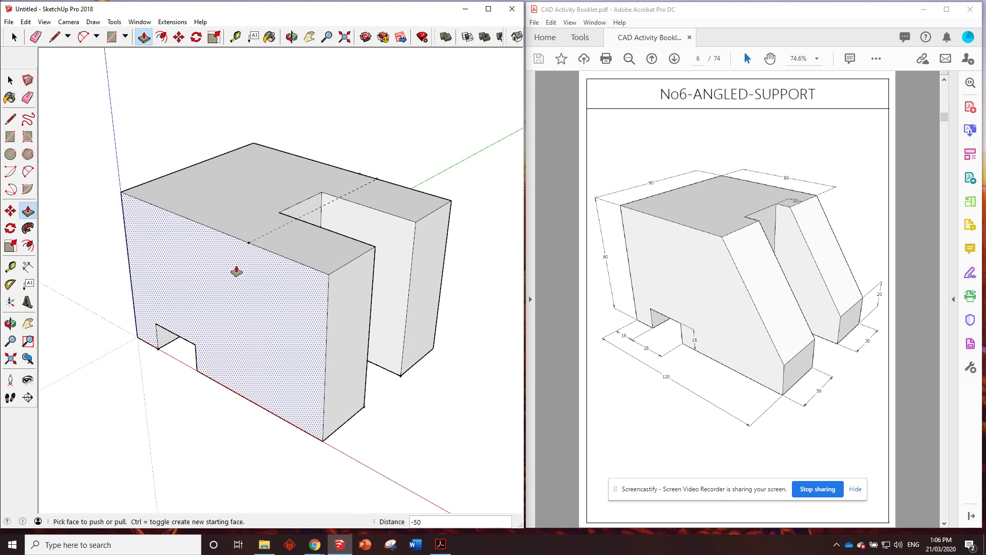
# Step: Draw an edge from the front guide point to the back edge, splitting the top face
pyautogui.click(10, 119)
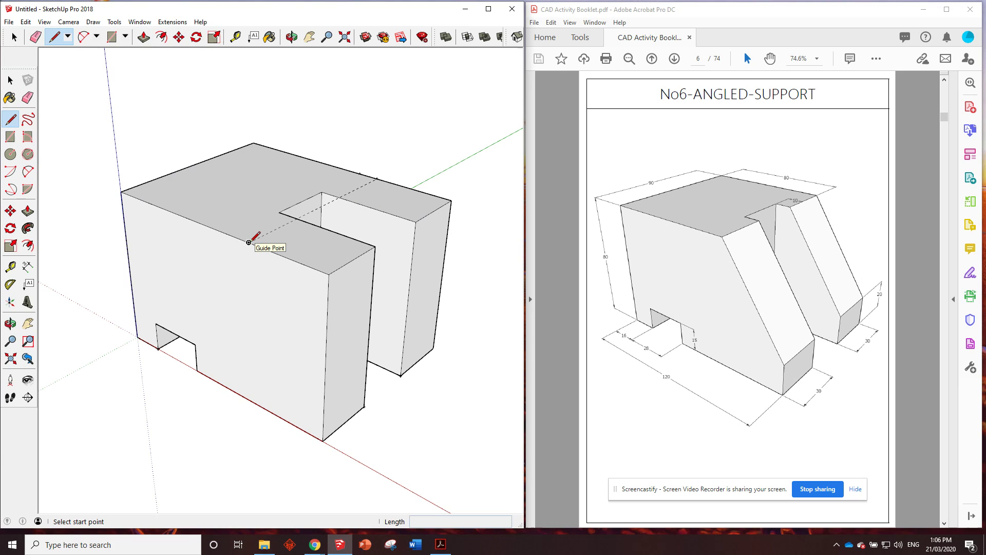
pyautogui.click(248, 242)
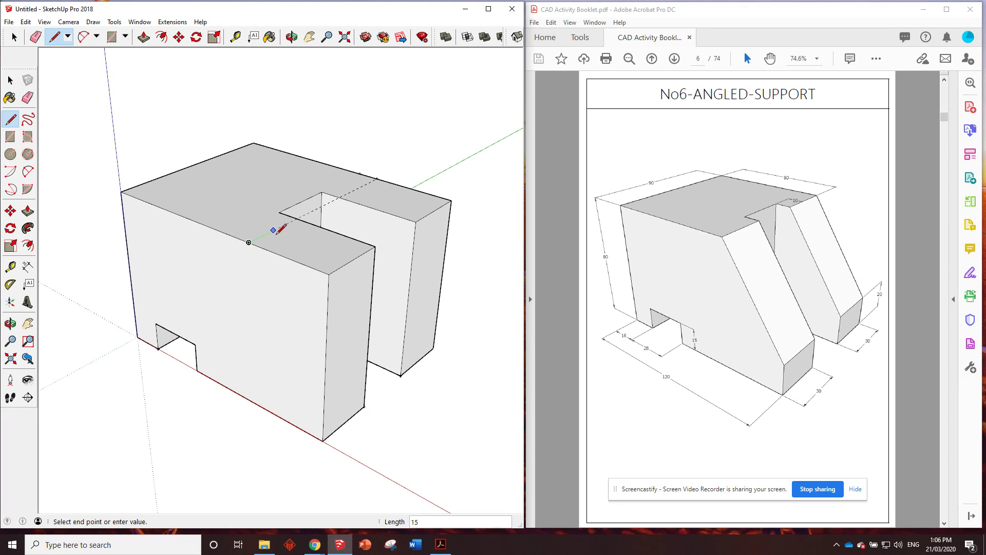
pyautogui.click(377, 178)
pyautogui.moveTo(413, 199); pyautogui.dragTo(311, 180, button='middle')
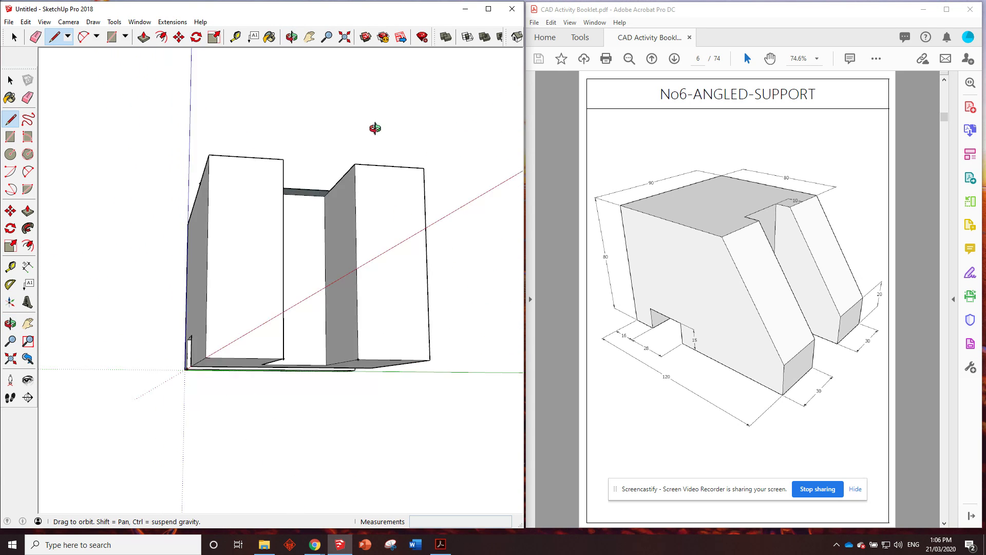
pyautogui.moveTo(375, 129); pyautogui.dragTo(262, 269, button='middle')
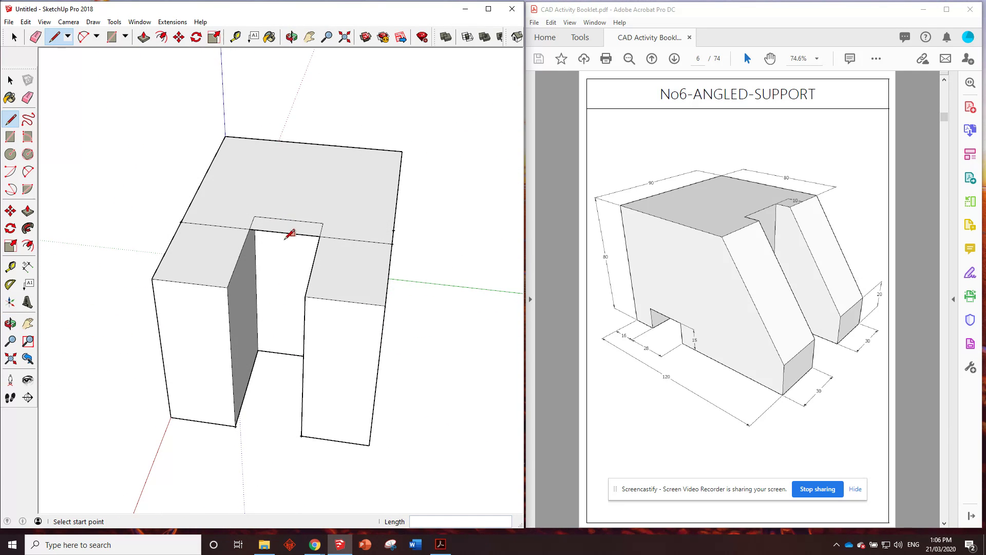
pyautogui.moveTo(289, 234)
pyautogui.mouseDown(button='middle')
pyautogui.moveTo(319, 226)
pyautogui.moveTo(279, 213)
pyautogui.mouseUp(button='middle')
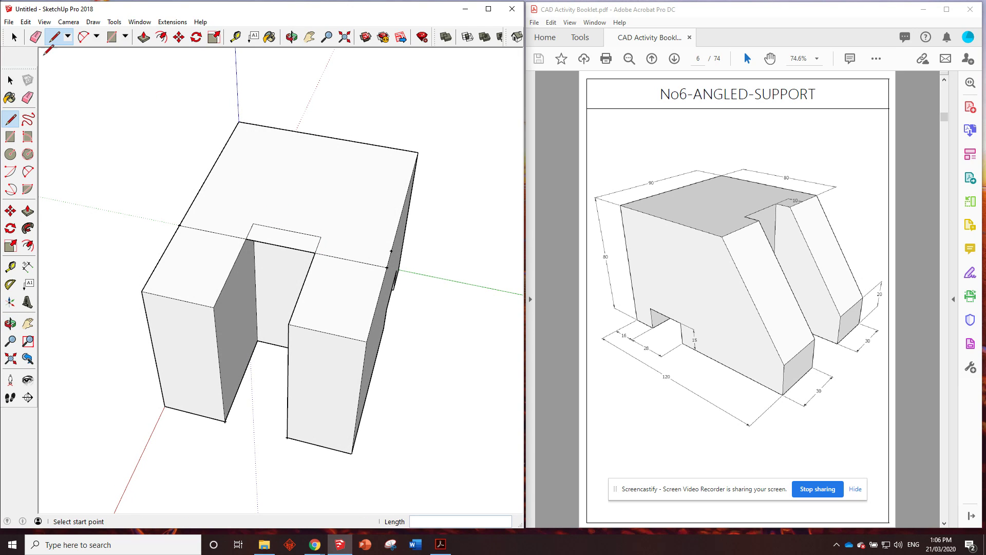
# Step: Erase the stray edge spanning the slot opening
pyautogui.click(36, 37)
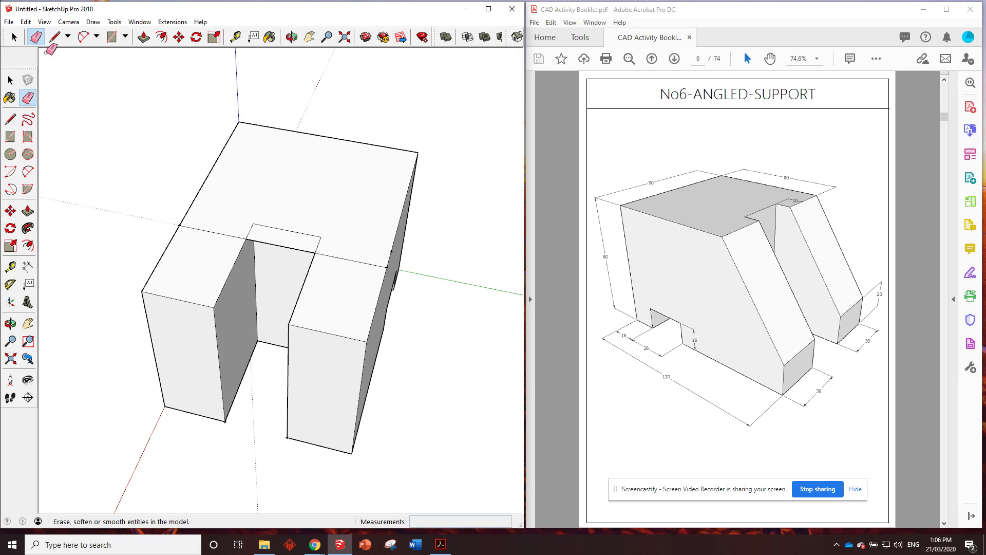
pyautogui.click(268, 240)
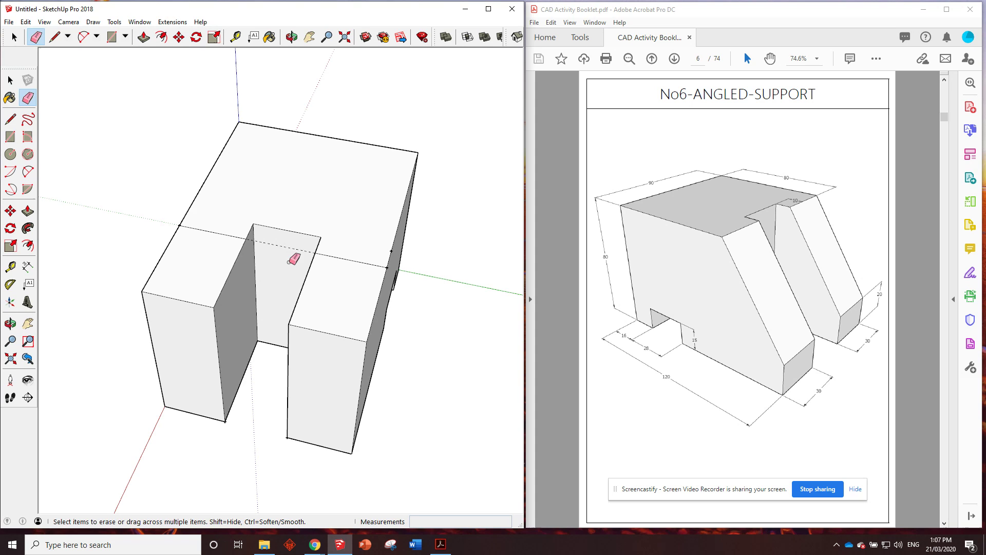
pyautogui.moveTo(225, 261)
pyautogui.mouseDown(button='middle')
pyautogui.moveTo(443, 239)
pyautogui.moveTo(260, 262)
pyautogui.moveTo(390, 156)
pyautogui.moveTo(282, 217)
pyautogui.moveTo(332, 272)
pyautogui.moveTo(286, 267)
pyautogui.moveTo(315, 249)
pyautogui.mouseUp(button='middle')
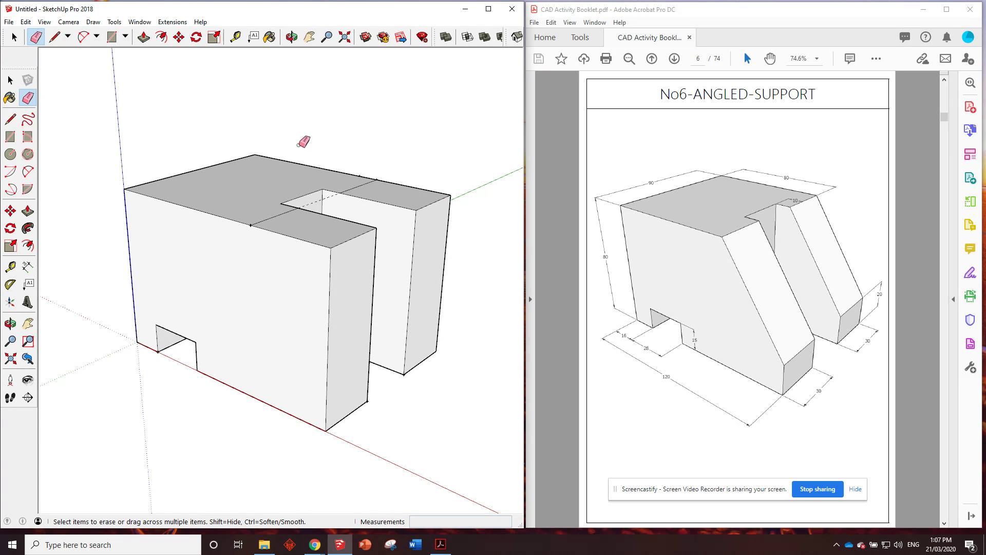
# Step: Mark a guide point up the bottom front corner edge of the end face
pyautogui.click(235, 37)
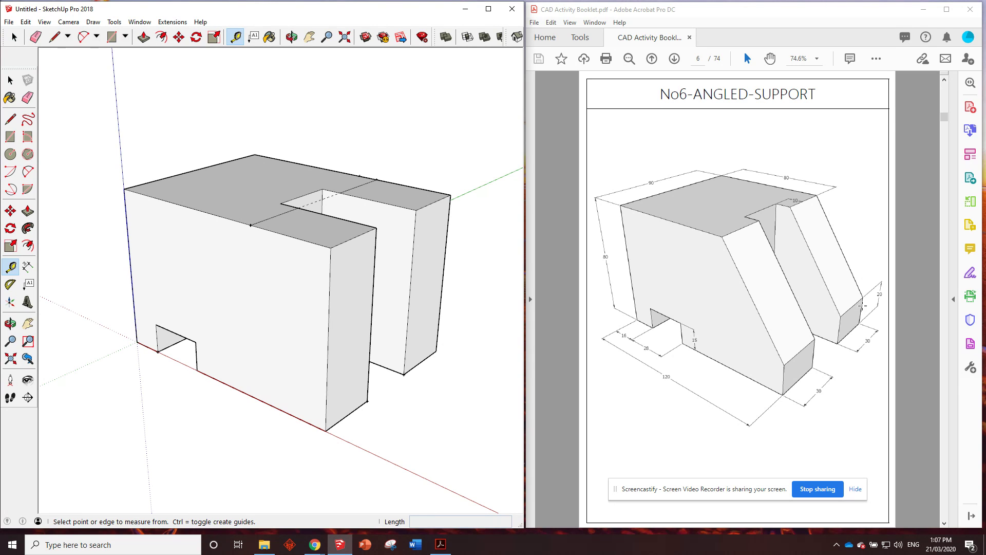
pyautogui.click(326, 431)
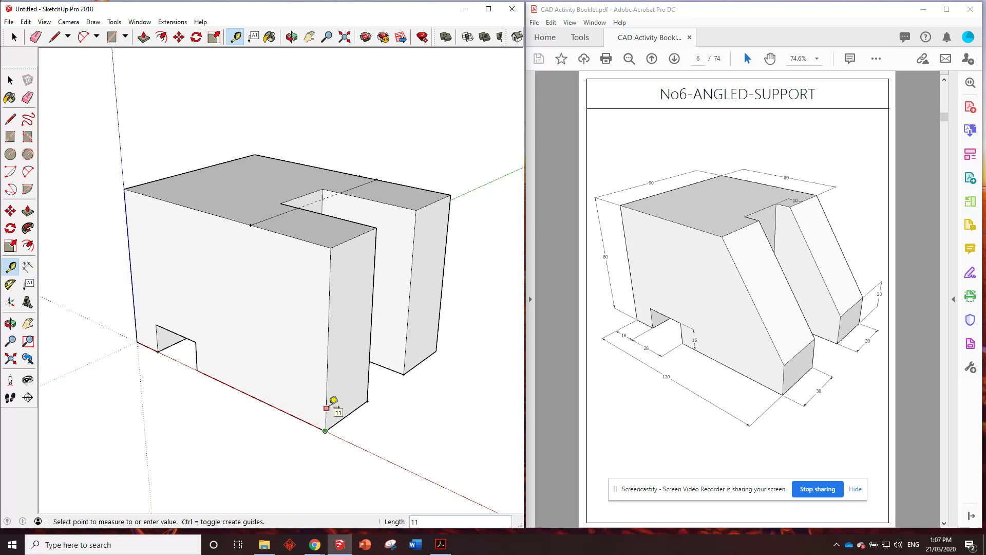
pyautogui.press('Return')
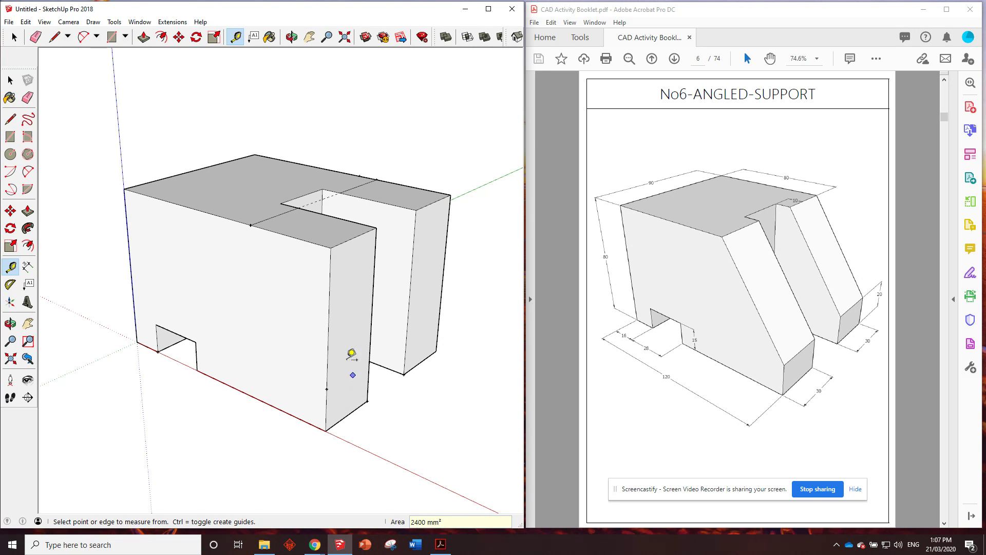
# Step: Draw a line from the new guide point to the far edge, splitting the end face
pyautogui.click(54, 37)
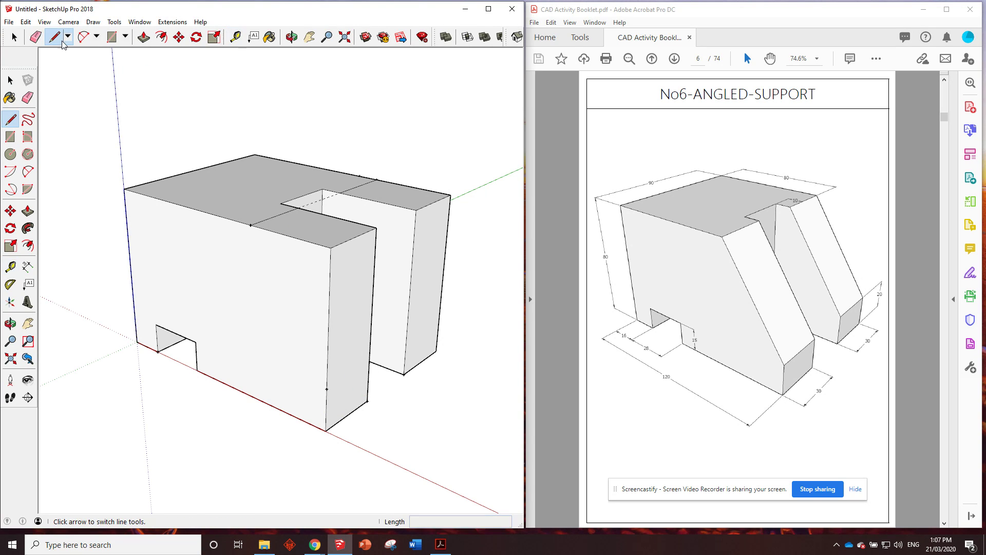
pyautogui.click(326, 389)
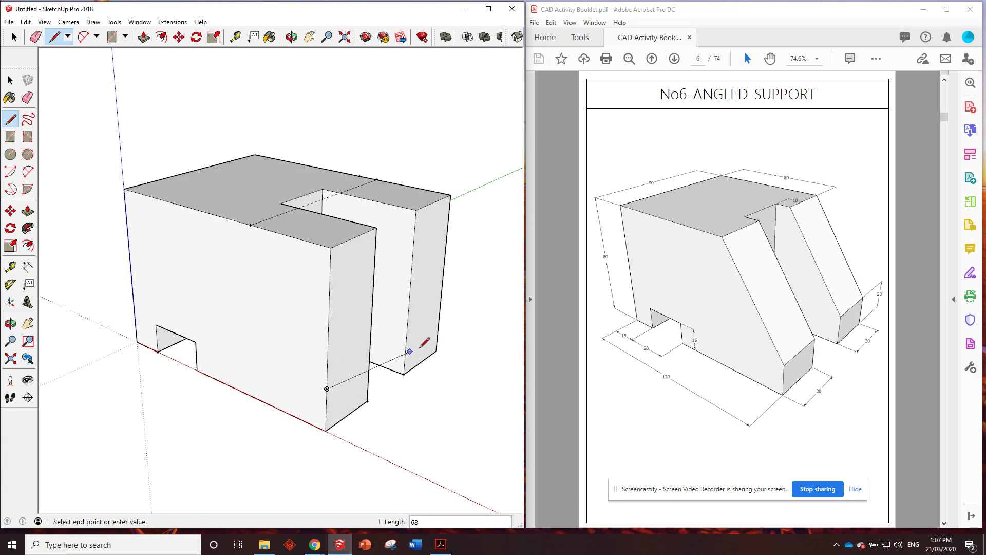
pyautogui.click(439, 314)
pyautogui.moveTo(433, 358); pyautogui.dragTo(250, 402, button='middle')
pyautogui.press('e')
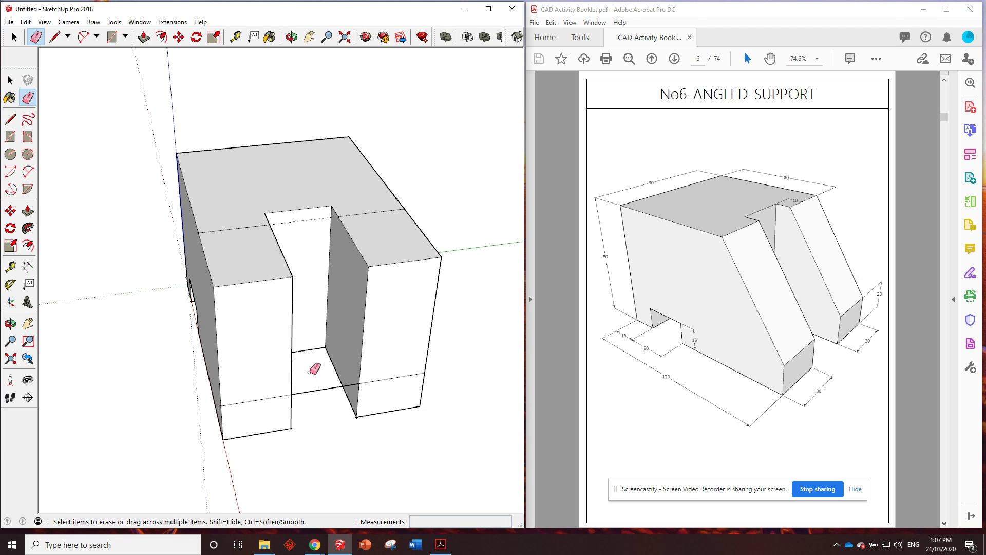
pyautogui.moveTo(332, 427)
pyautogui.mouseDown(button='middle')
pyautogui.moveTo(313, 408)
pyautogui.moveTo(356, 333)
pyautogui.moveTo(345, 364)
pyautogui.moveTo(465, 360)
pyautogui.moveTo(458, 391)
pyautogui.moveTo(464, 385)
pyautogui.moveTo(422, 387)
pyautogui.moveTo(451, 374)
pyautogui.mouseUp(button='middle')
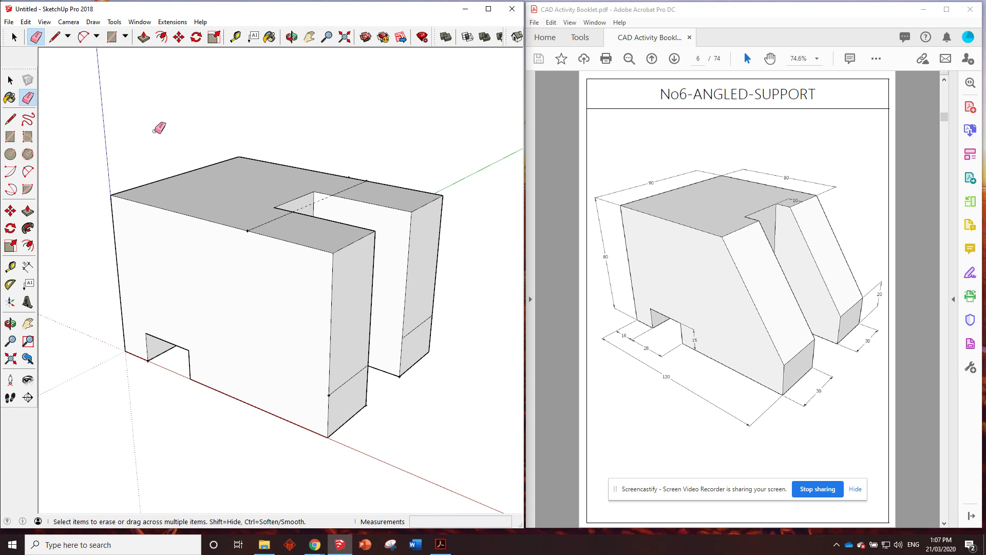
# Step: Draw a diagonal from the block's top edge down to the front lower corner
pyautogui.click(54, 37)
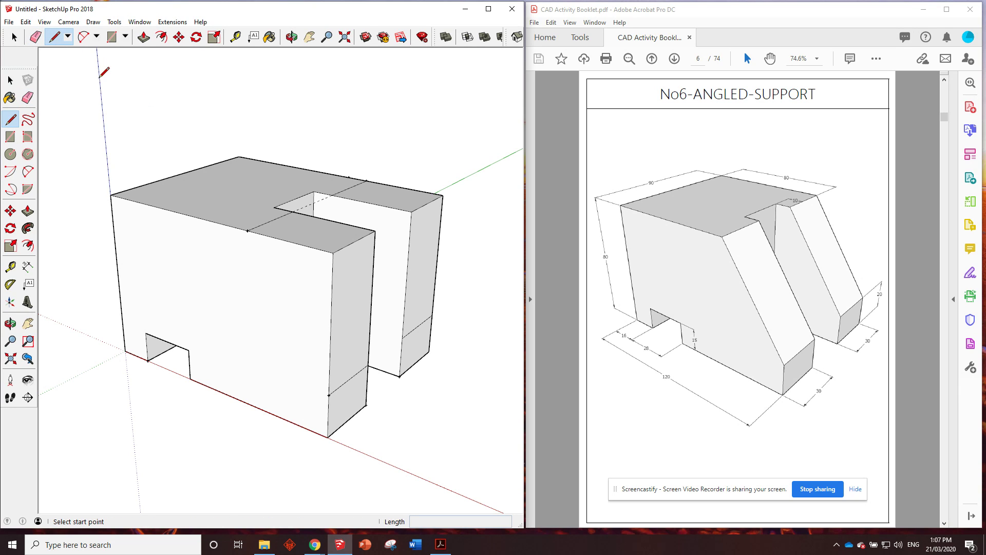
pyautogui.click(247, 230)
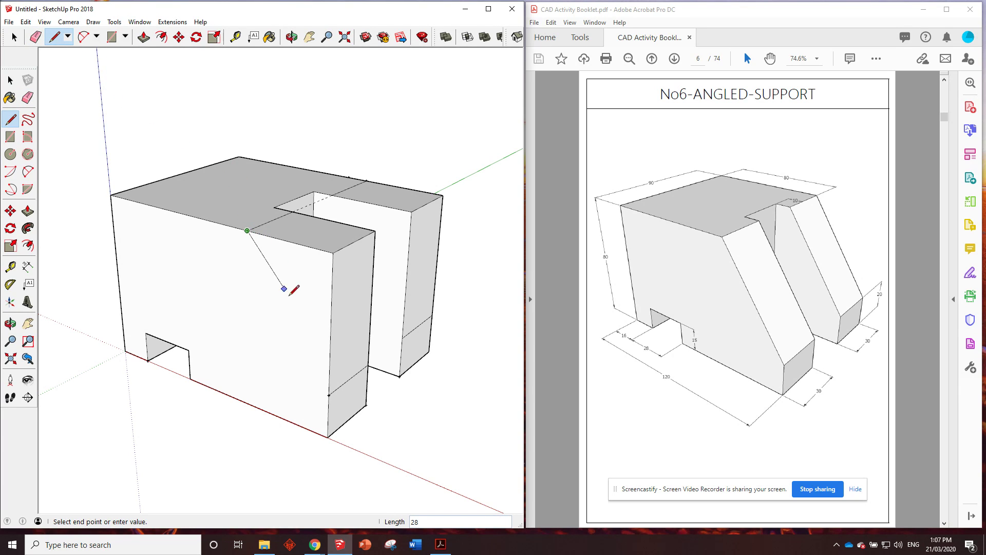
pyautogui.click(329, 395)
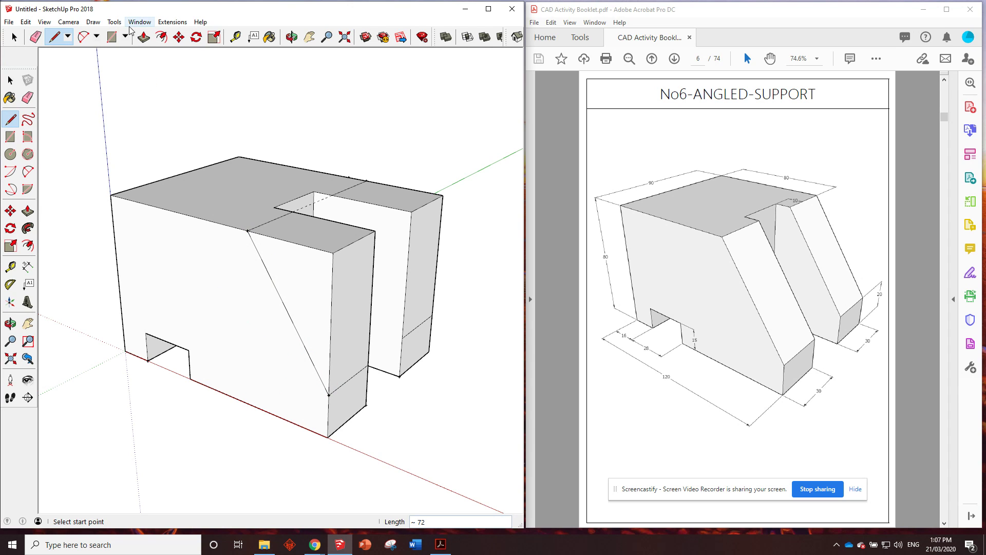
# Step: Push the triangular corner face back 30 to the rear, cutting the slope
pyautogui.click(143, 38)
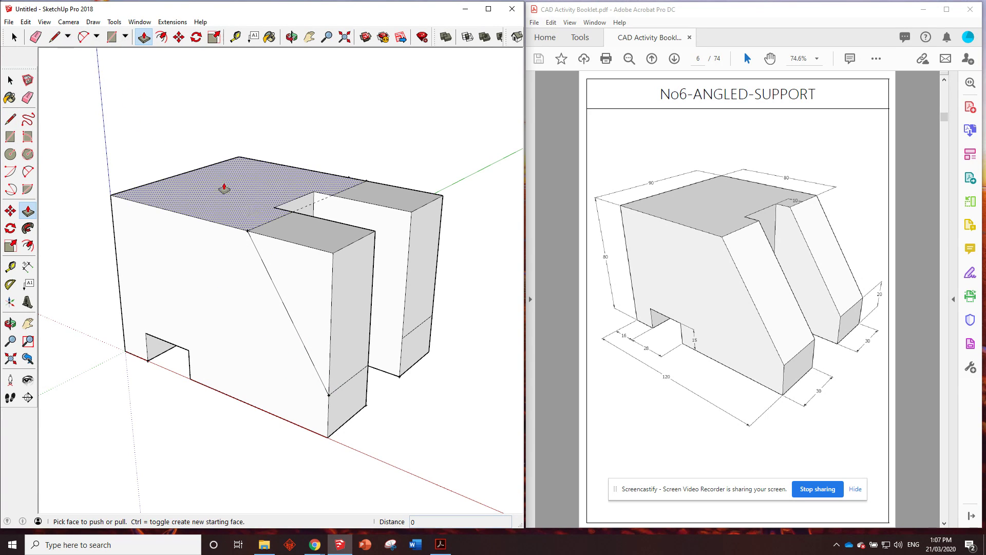
pyautogui.click(320, 243)
pyautogui.click(320, 243)
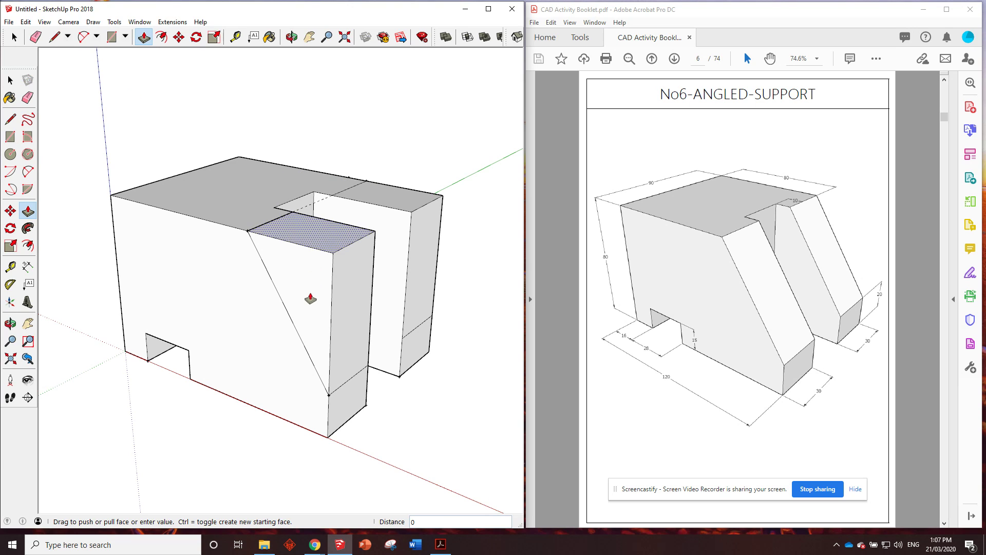
pyautogui.click(346, 291)
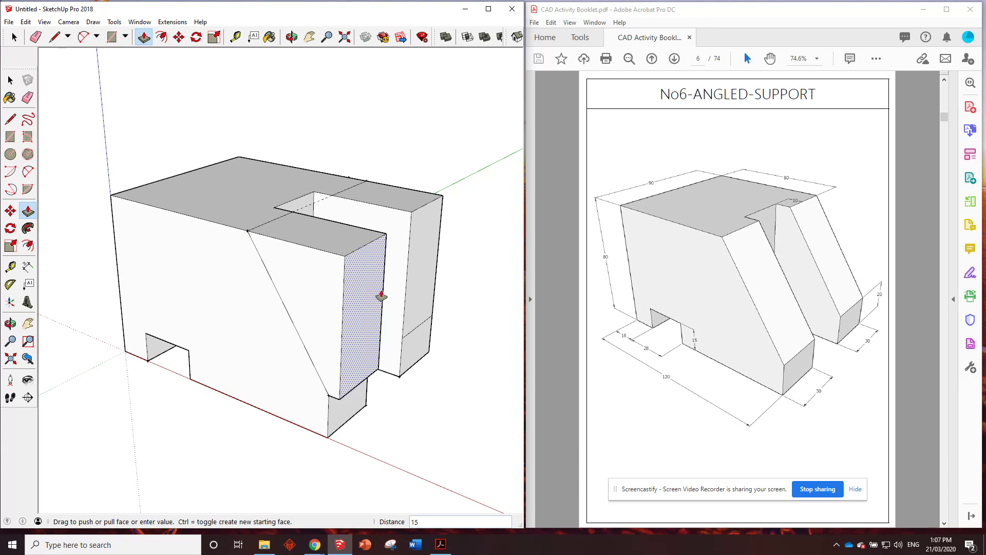
pyautogui.click(292, 273)
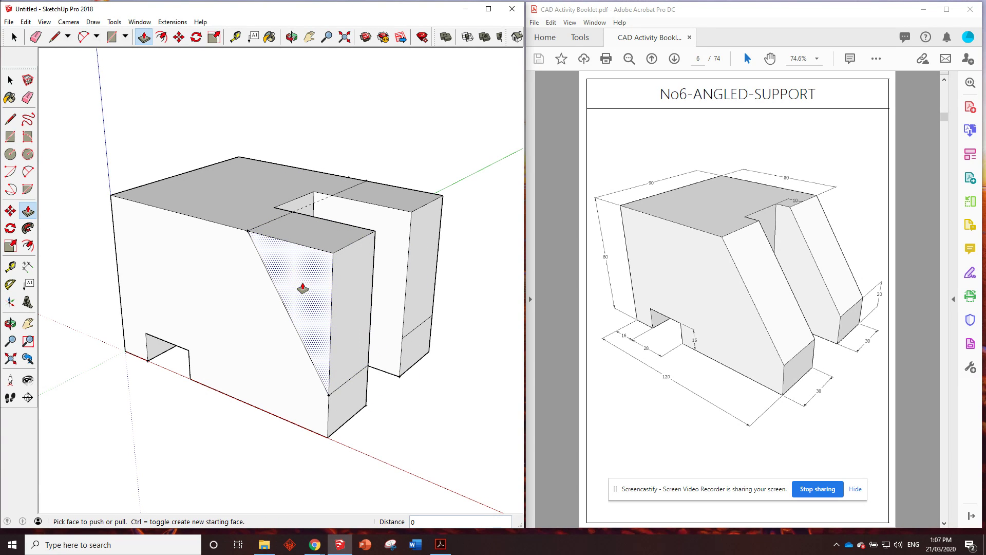
pyautogui.click(303, 288)
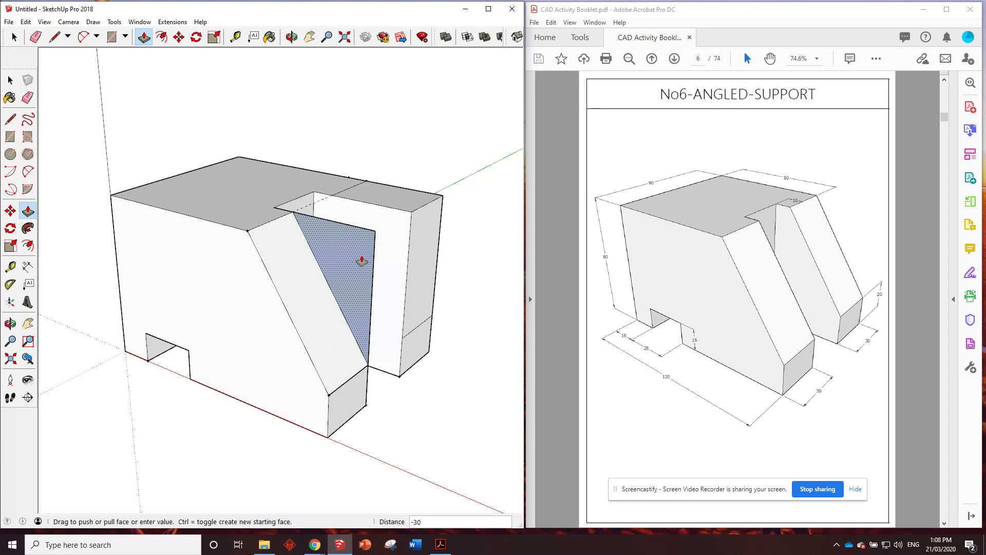
pyautogui.click(362, 261)
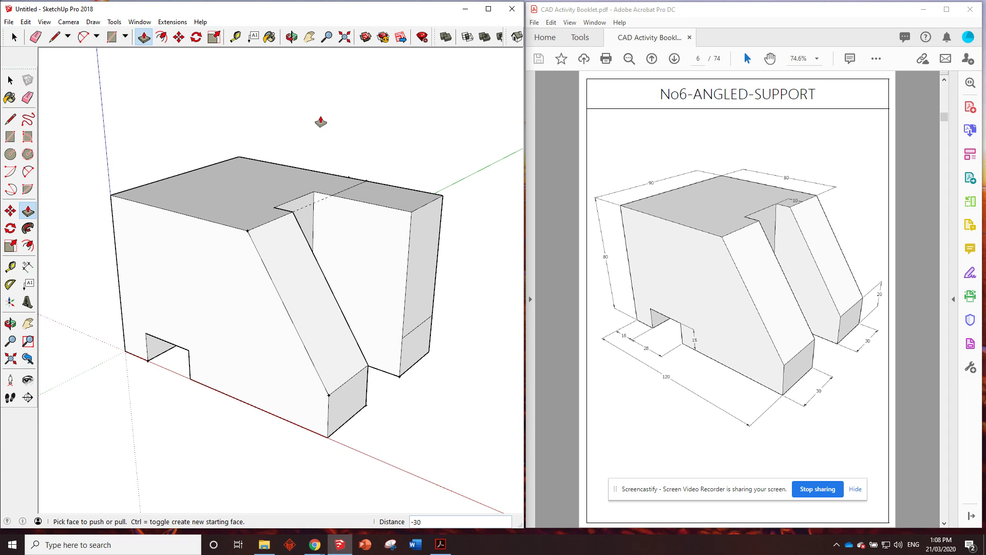
# Step: Move the rear prong's top-right edge down onto the sloped edge so it angles too
pyautogui.click(179, 37)
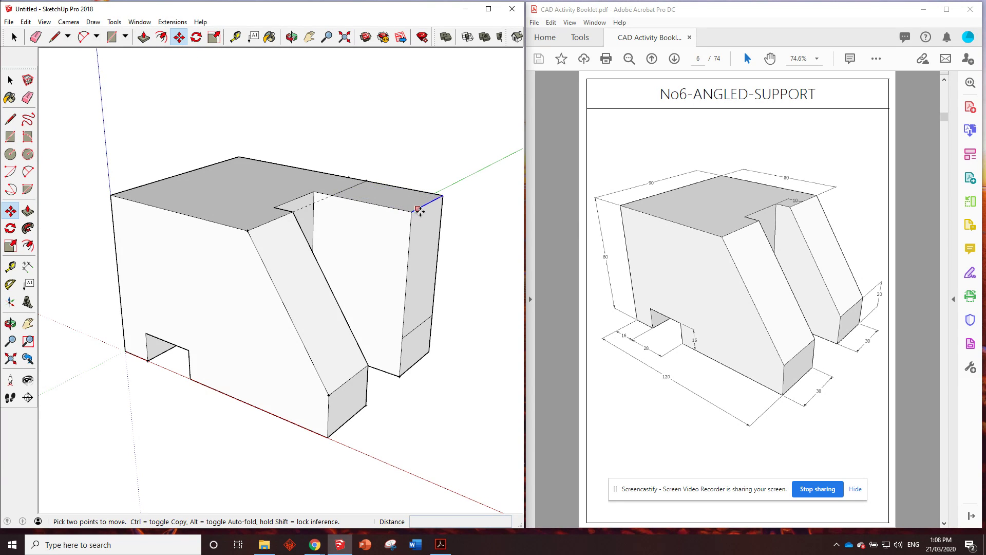
pyautogui.scroll(3, 417, 211)
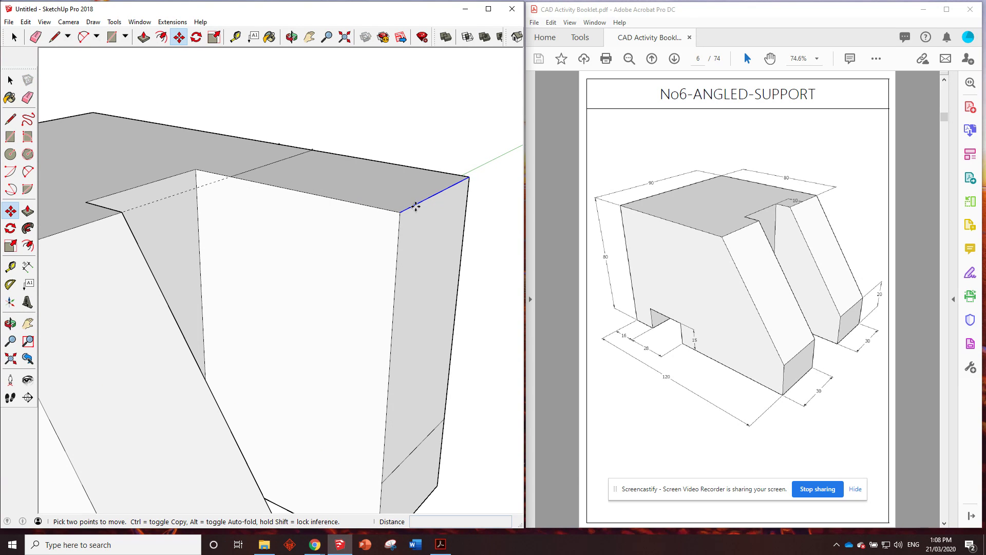
pyautogui.click(416, 206)
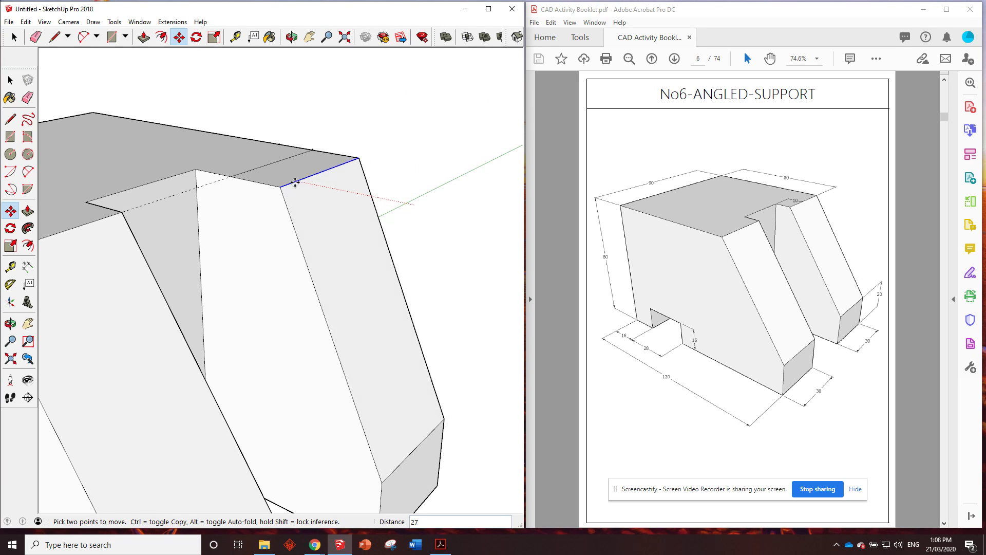
pyautogui.click(247, 171)
pyautogui.scroll(-5, 283, 128)
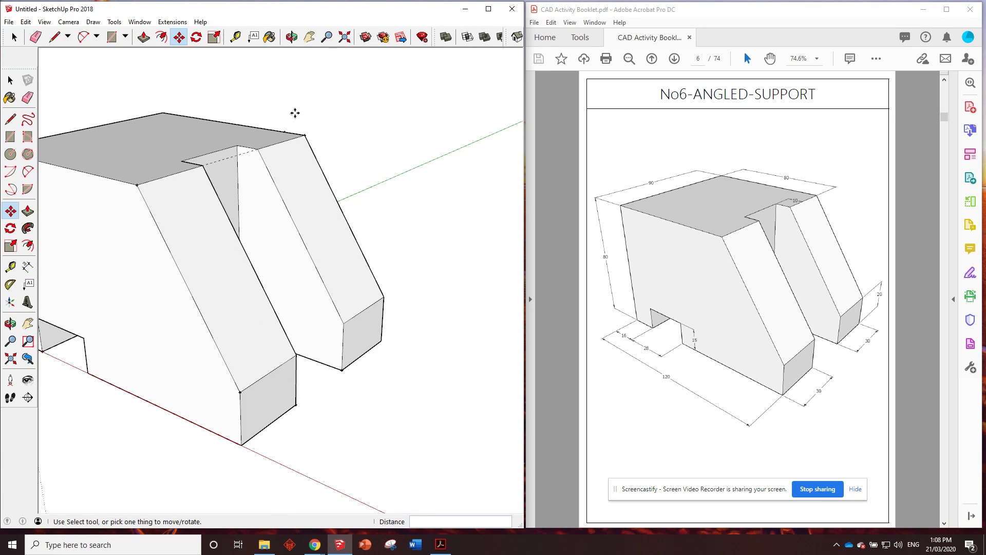
pyautogui.scroll(4, 292, 153)
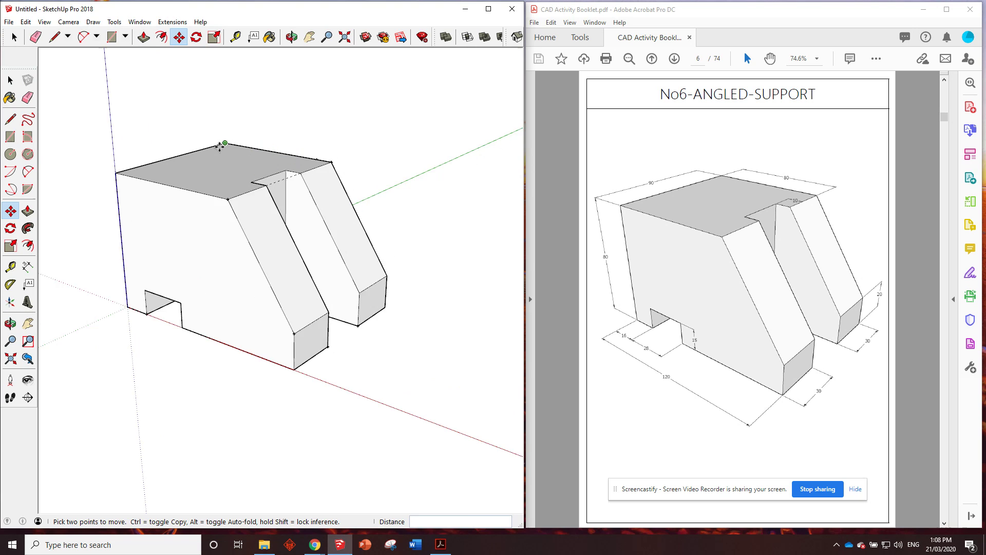
pyautogui.scroll(2, 156, 141)
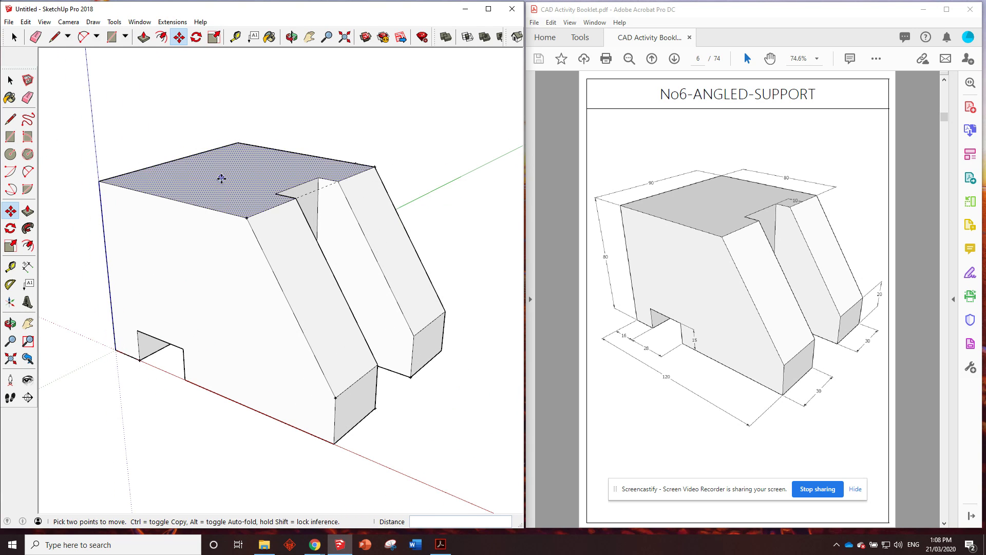
pyautogui.moveTo(220, 177)
pyautogui.mouseDown(button='middle')
pyautogui.moveTo(211, 159)
pyautogui.moveTo(204, 207)
pyautogui.moveTo(212, 198)
pyautogui.mouseUp(button='middle')
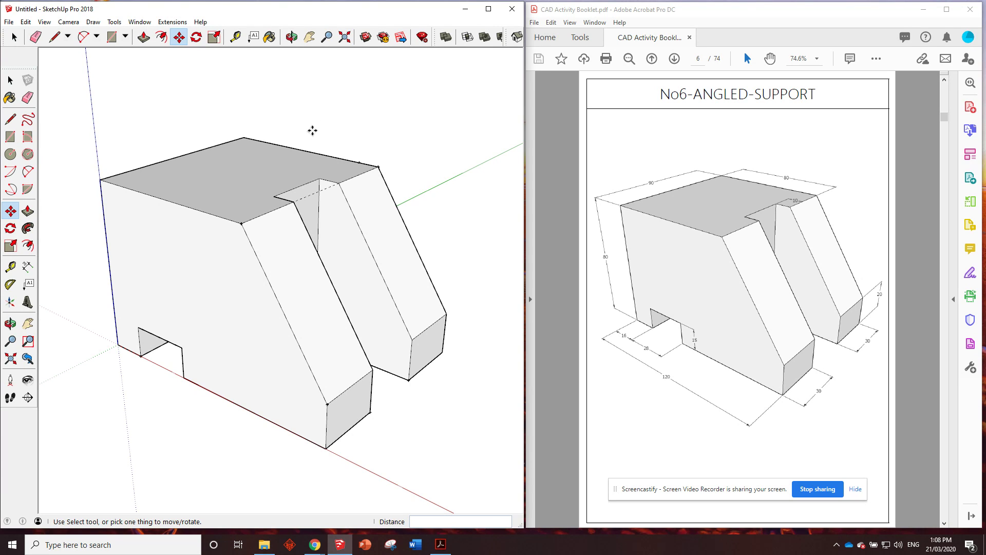
# Step: Delete all construction guides and save the model as No6-ANGLED-SUPPORT in CAD Activities
pyautogui.click(26, 21)
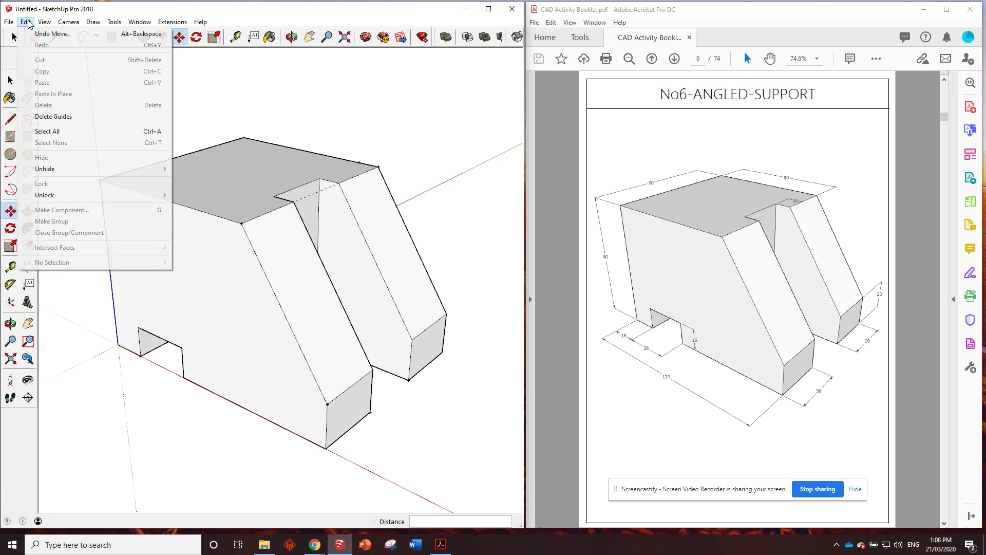
pyautogui.click(70, 116)
pyautogui.click(9, 22)
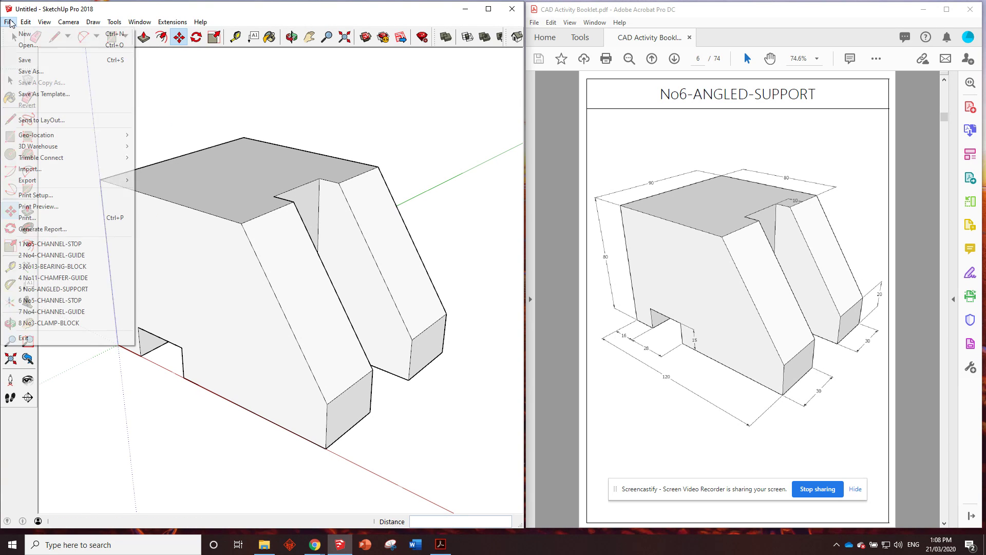
pyautogui.click(50, 60)
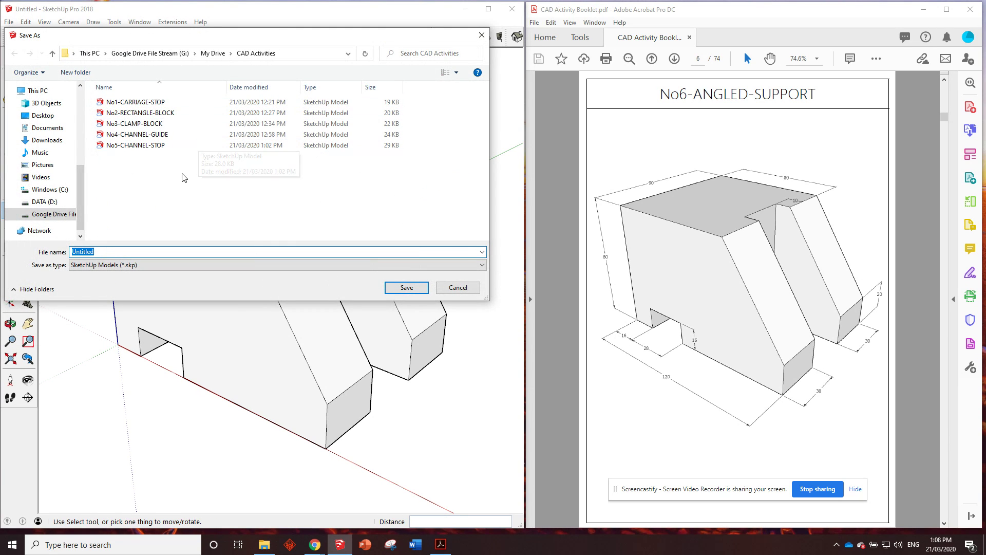
pyautogui.write('No6-ANGLED-SUPPORT')
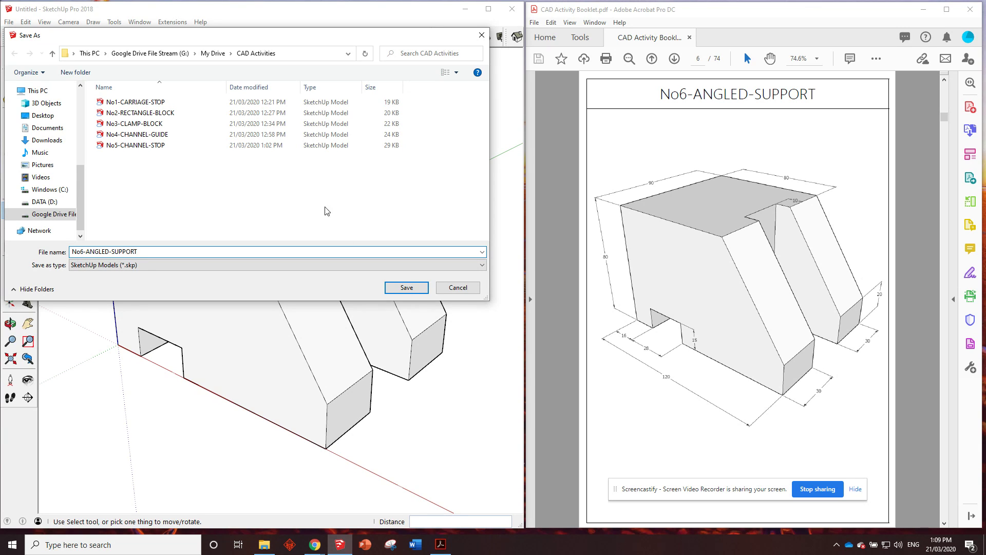
pyautogui.click(406, 287)
pyautogui.press('m')
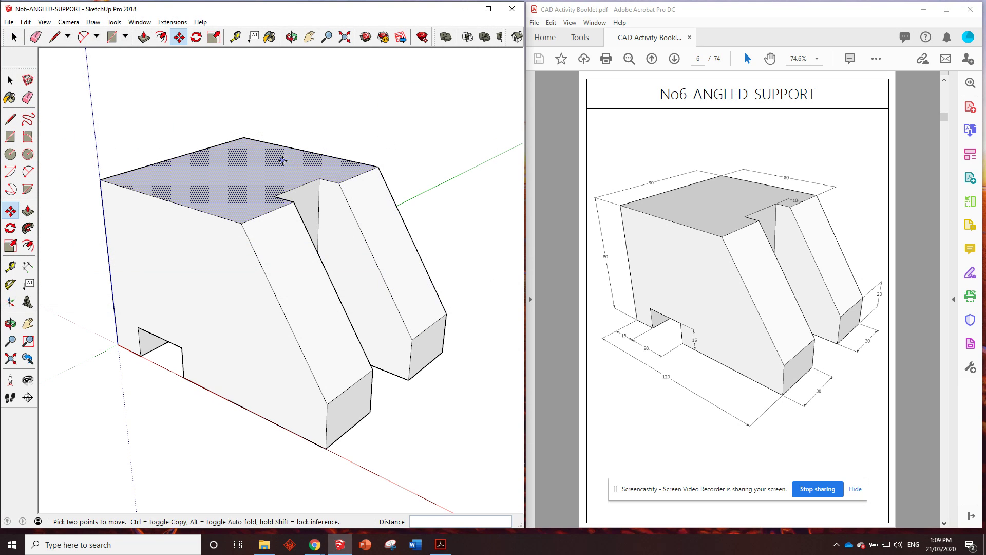
# Step: Start a new untitled model and bring the reference PDF to the No7-ANGLED-BLOCK page
pyautogui.click(9, 22)
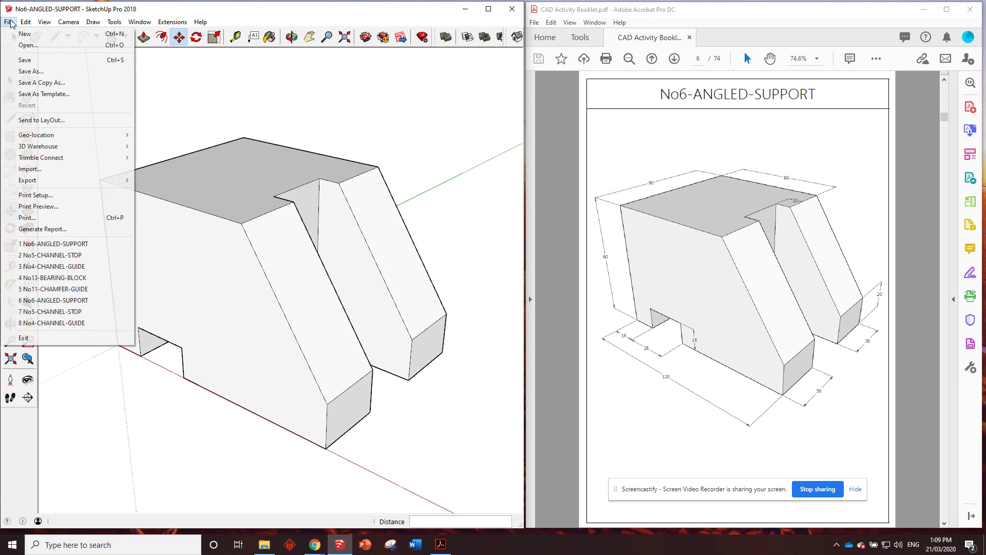
pyautogui.click(20, 32)
pyautogui.scroll(-2, 658, 147)
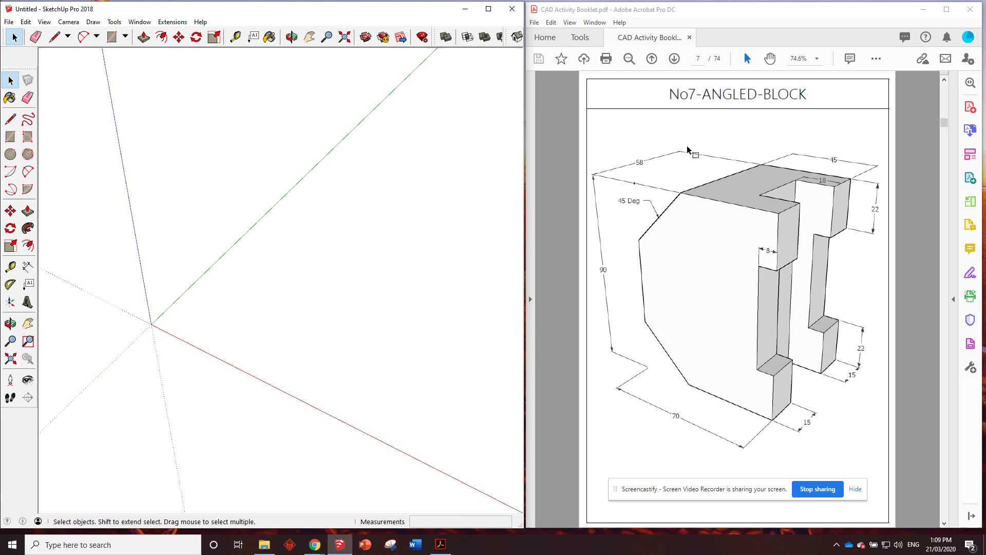